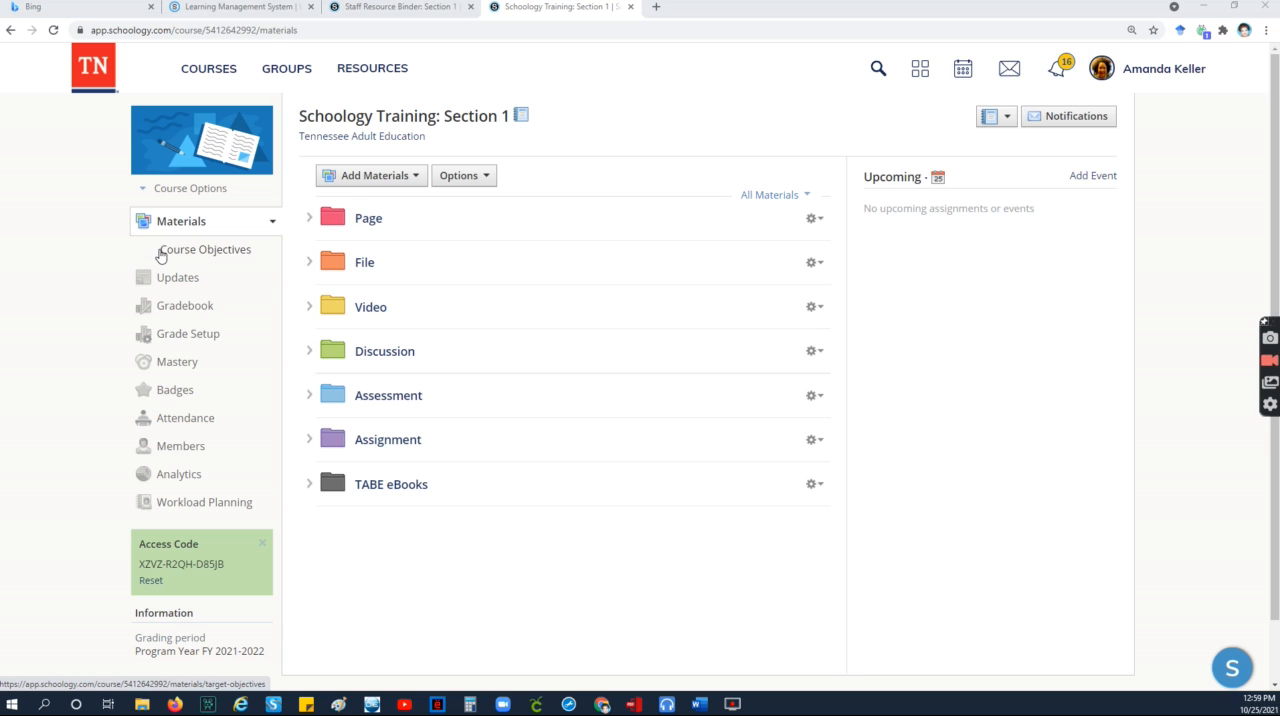
Step: View the Schoology Training gradebook, and open the gradebook of Course M: Section 1
{"action": "left_click", "coordinate": [180, 305]}
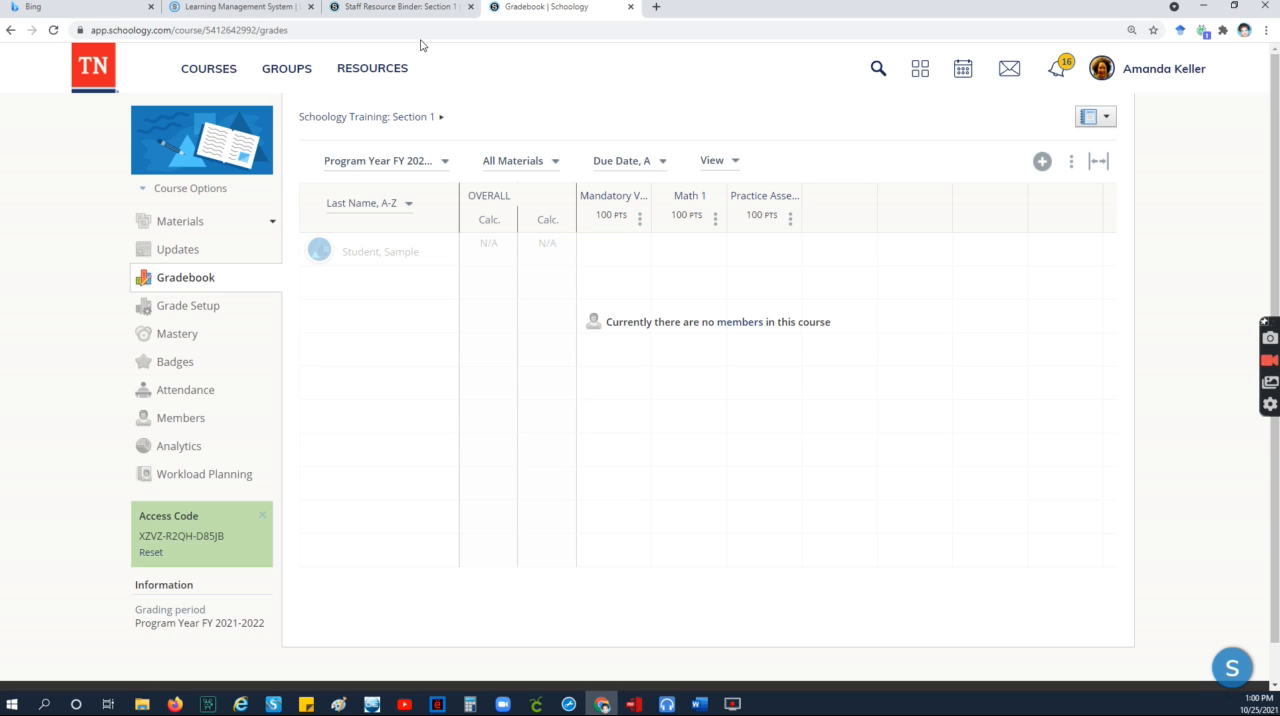
{"action": "left_click", "coordinate": [236, 76]}
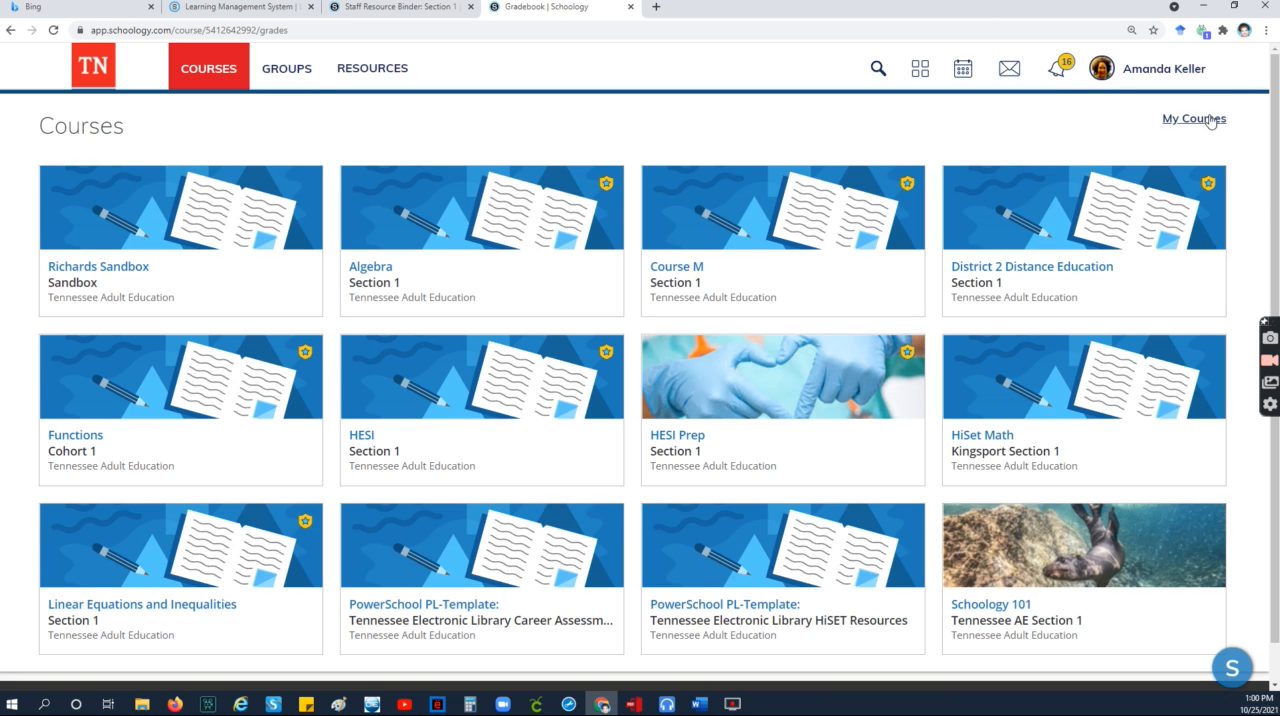
{"action": "left_click", "coordinate": [799, 246]}
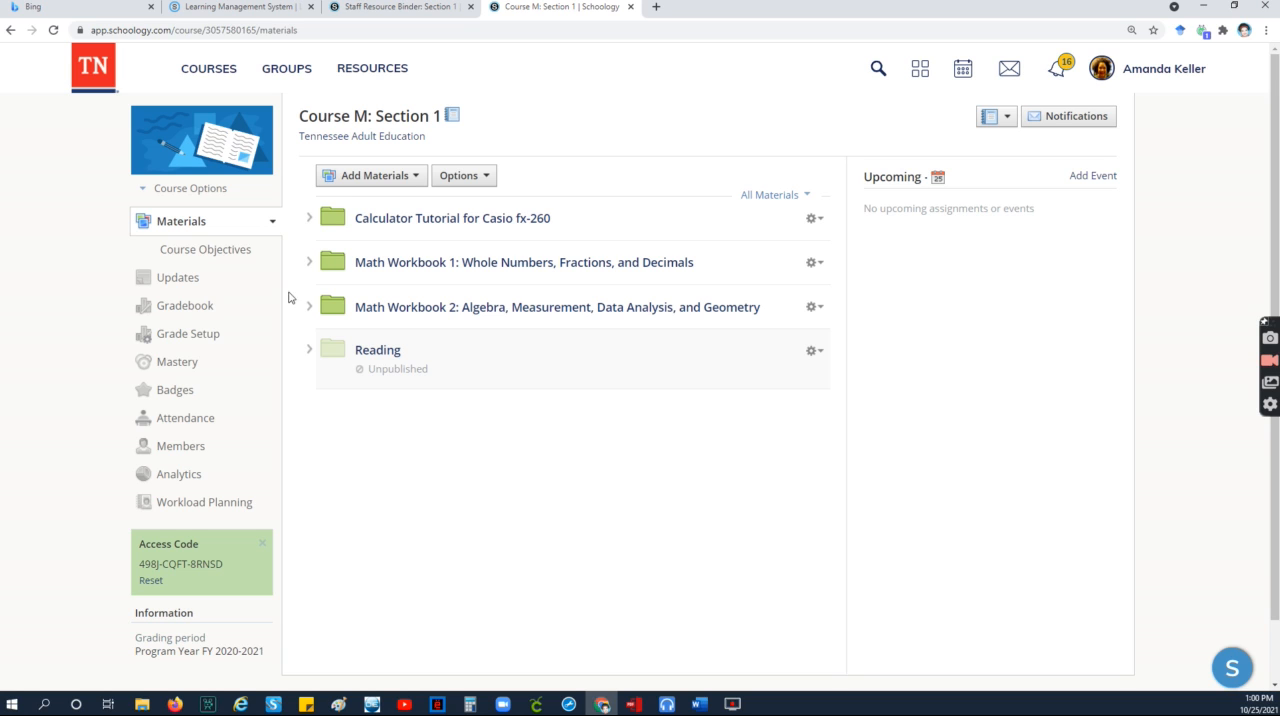
{"action": "left_click", "coordinate": [194, 316]}
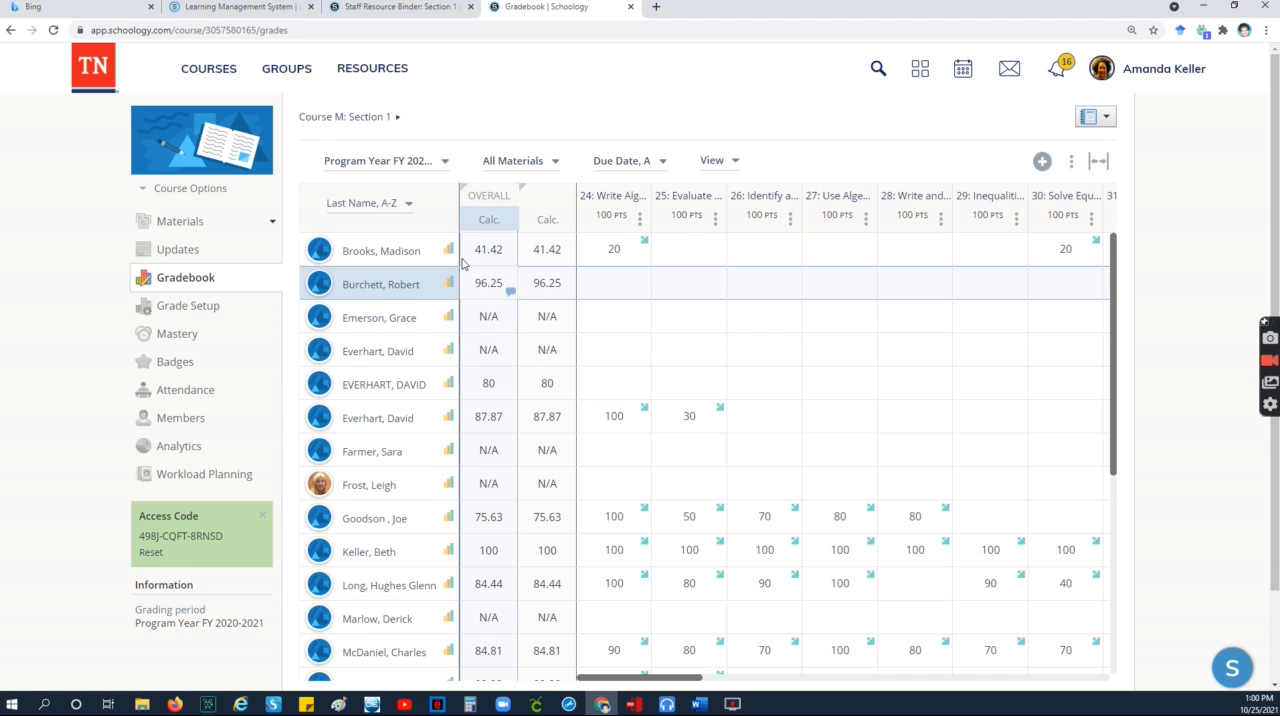
Step: Examine the full student list, all assignment columns and individual scores for assignments 24 and 25 in the Course M gradebook
{"action": "scroll", "coordinate": [432, 263], "scroll_direction": "down", "scroll_amount": 1}
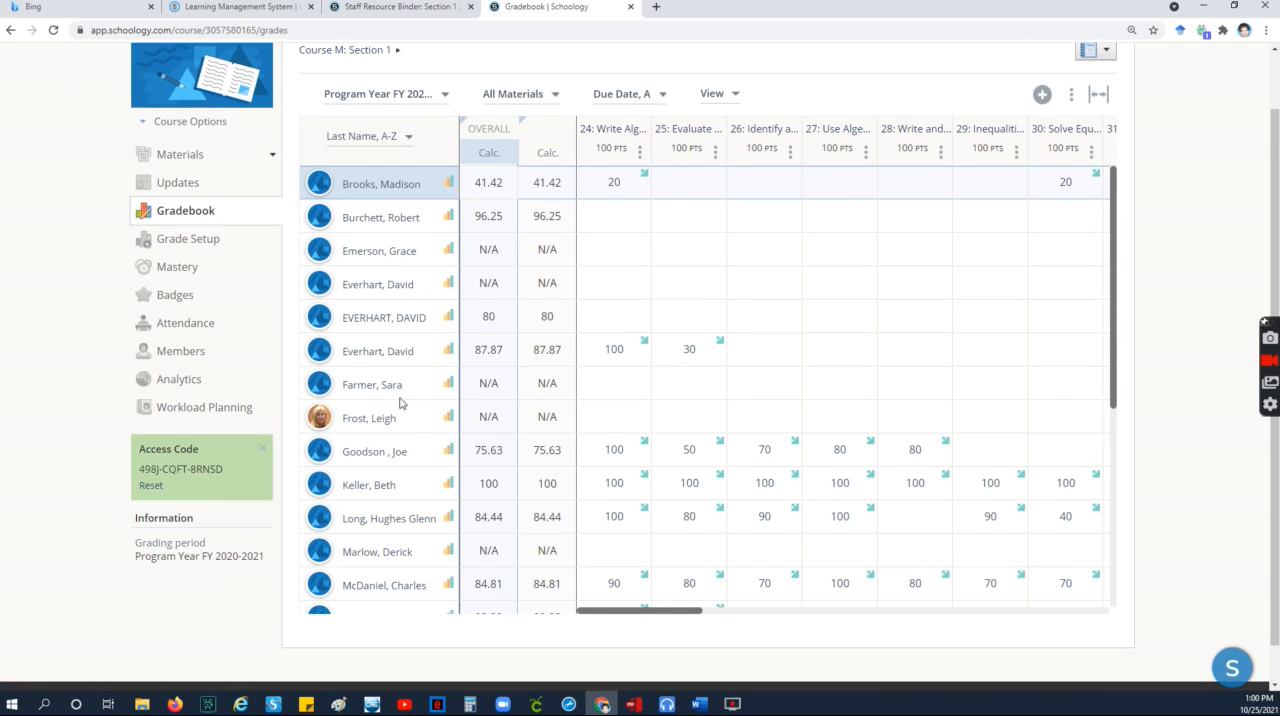
{"action": "scroll", "coordinate": [400, 405], "scroll_direction": "down", "scroll_amount": 1}
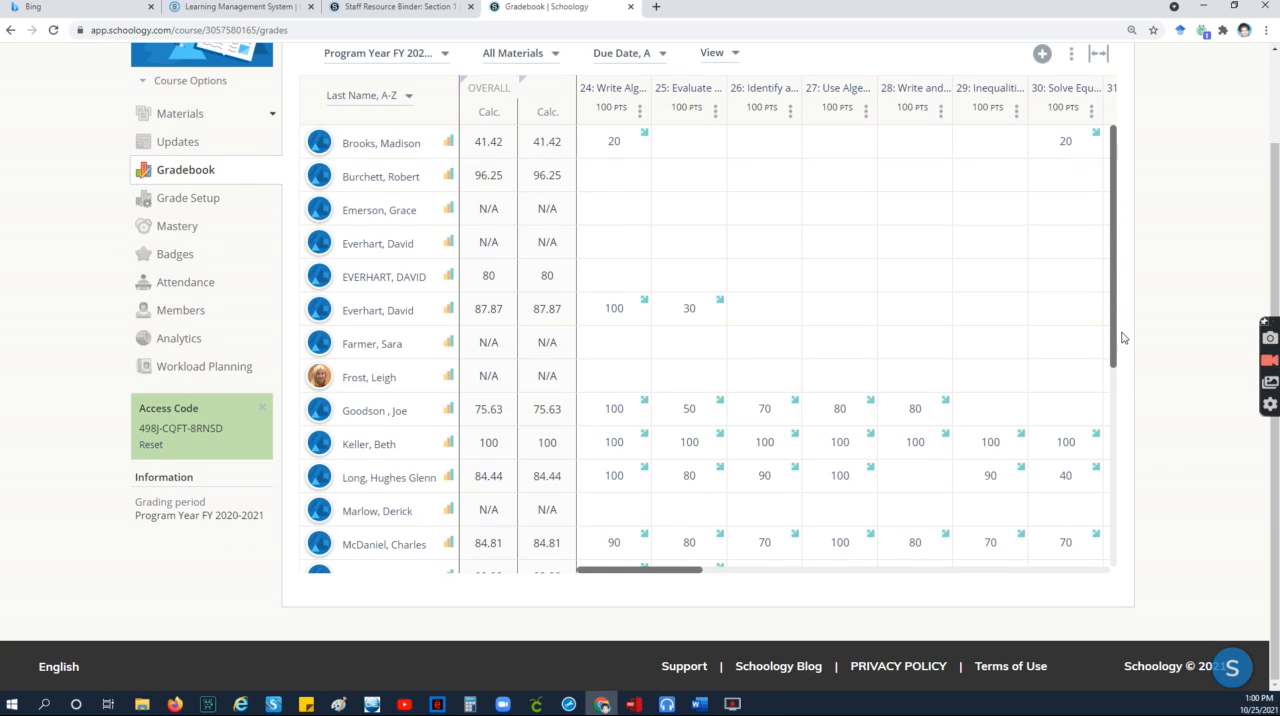
{"action": "left_click_drag", "start_coordinate": [1117, 340], "coordinate": [1108, 534]}
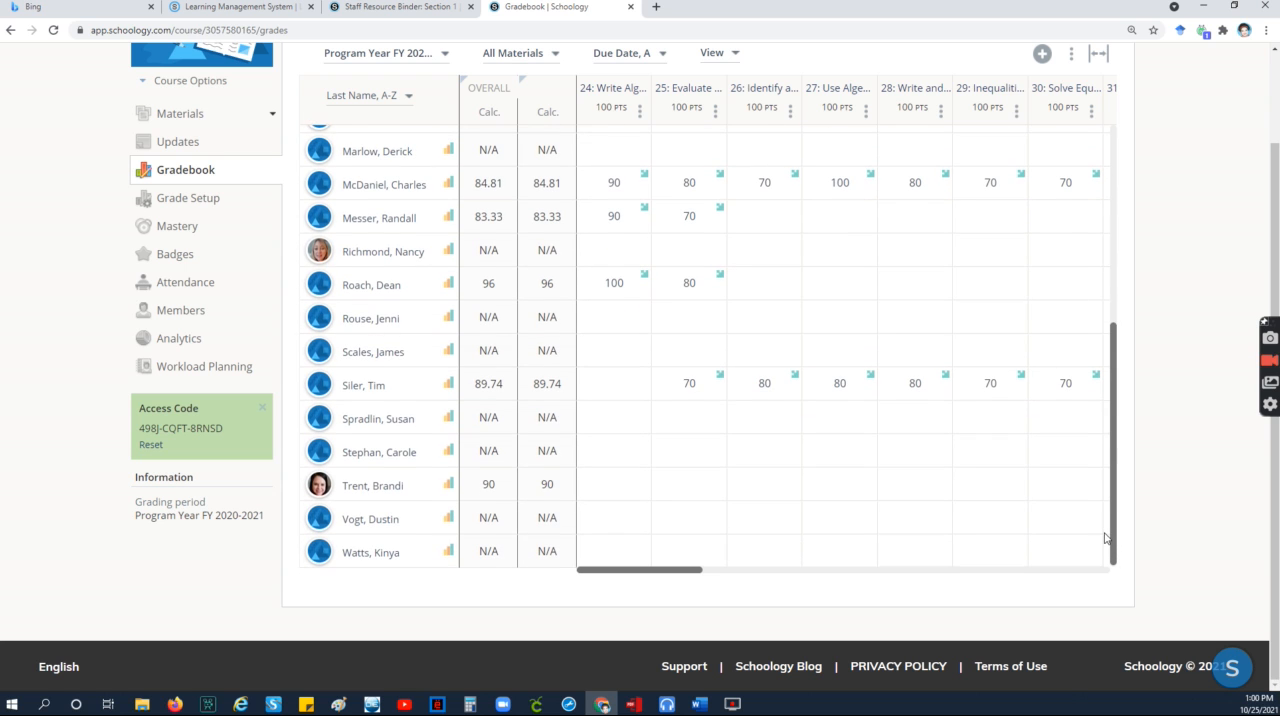
{"action": "left_click_drag", "start_coordinate": [1105, 542], "coordinate": [1140, 292]}
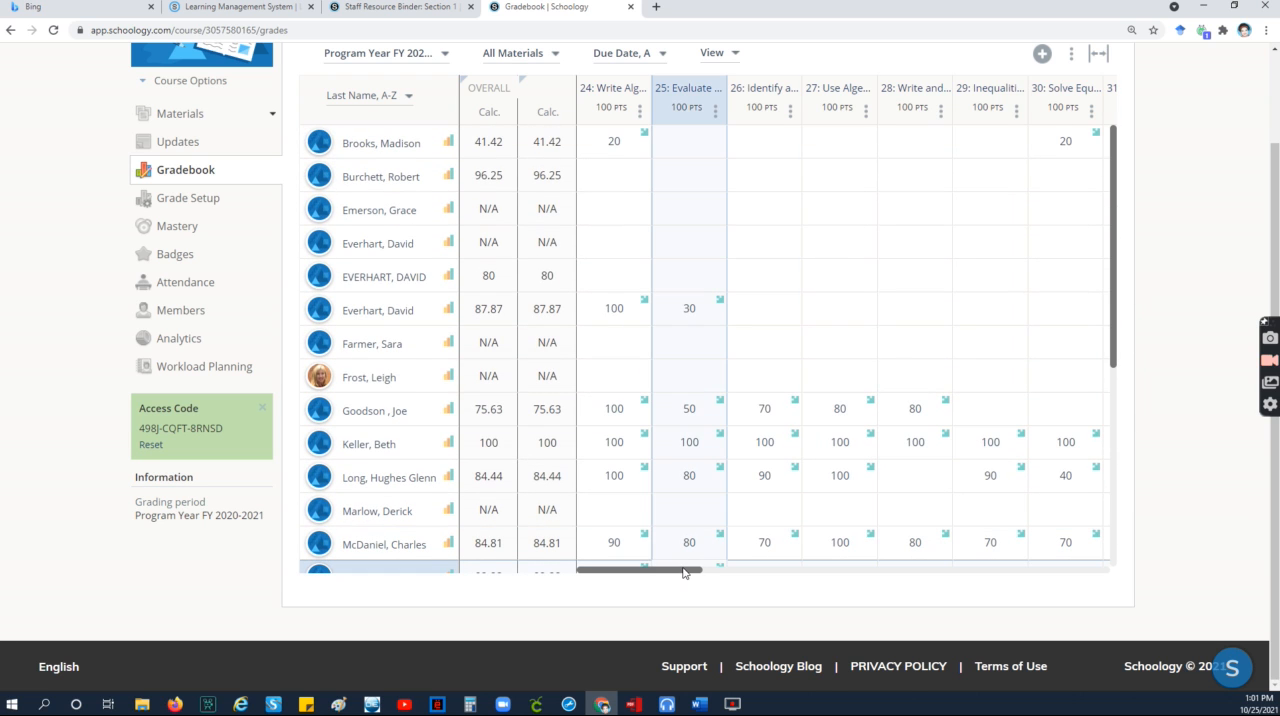
{"action": "left_click_drag", "start_coordinate": [685, 573], "coordinate": [1102, 568]}
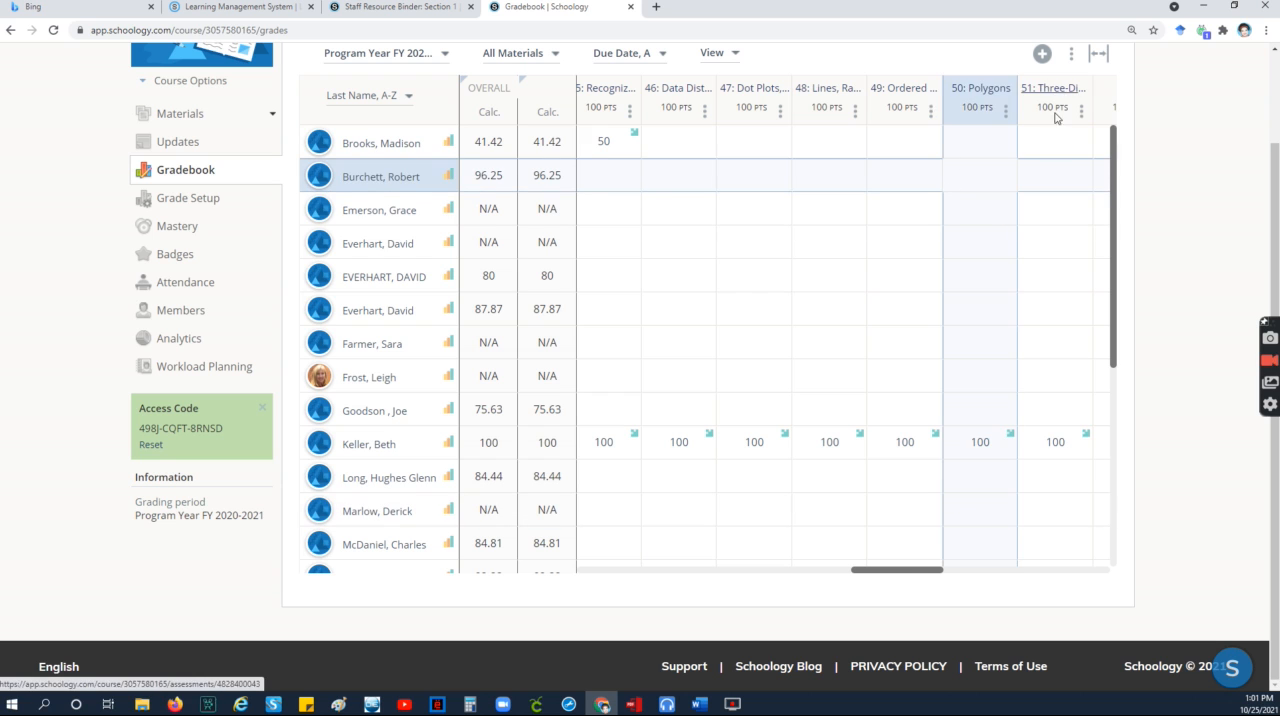
{"action": "left_click_drag", "start_coordinate": [909, 571], "coordinate": [622, 578]}
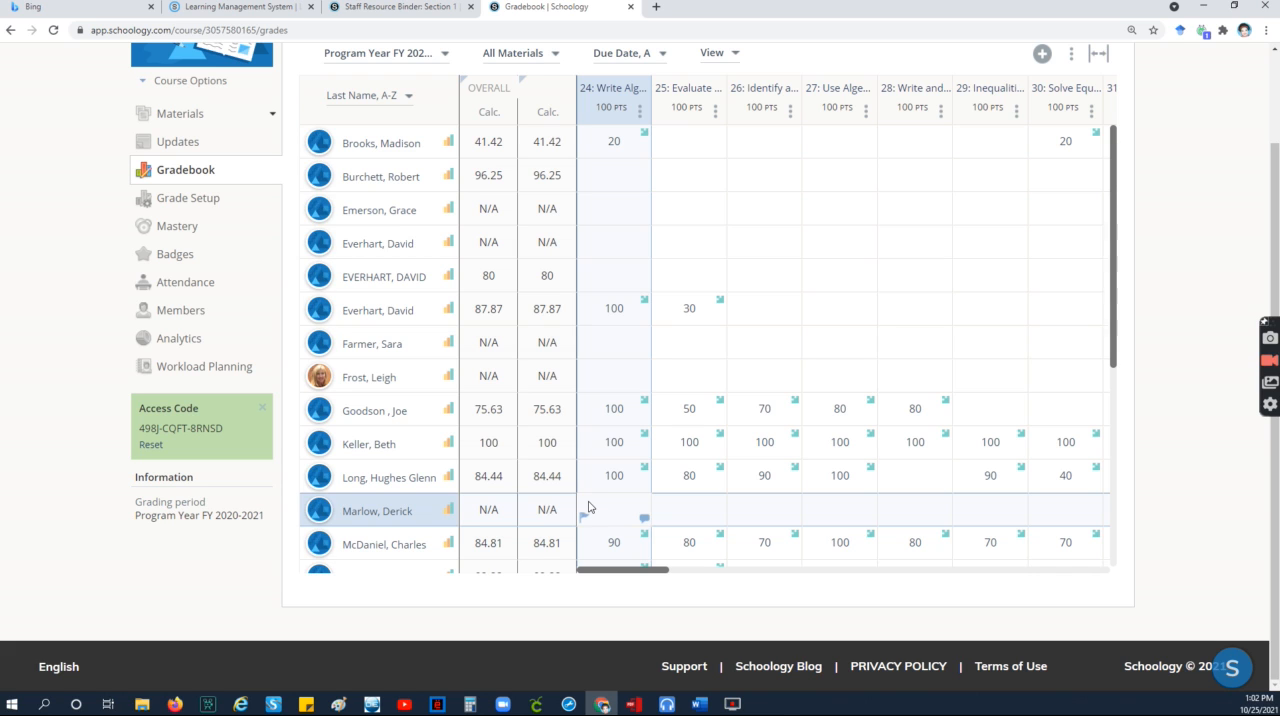
{"action": "left_click", "coordinate": [625, 316]}
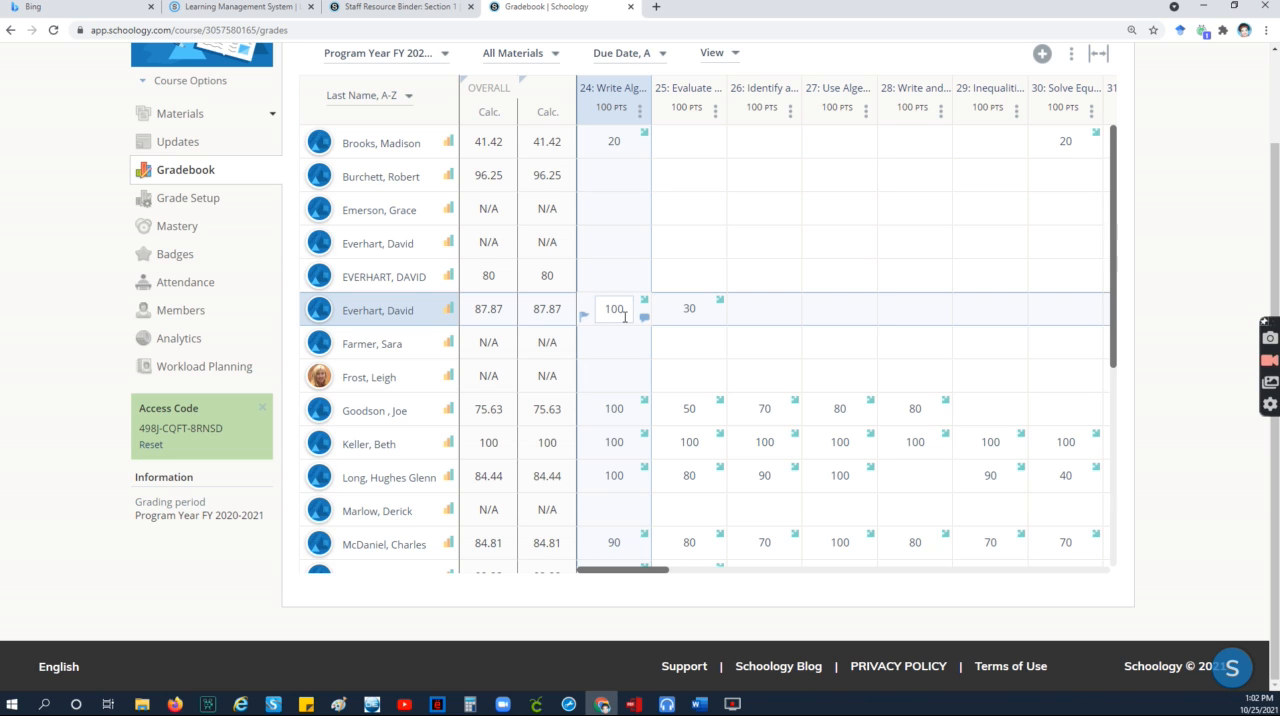
{"action": "left_click", "coordinate": [624, 333]}
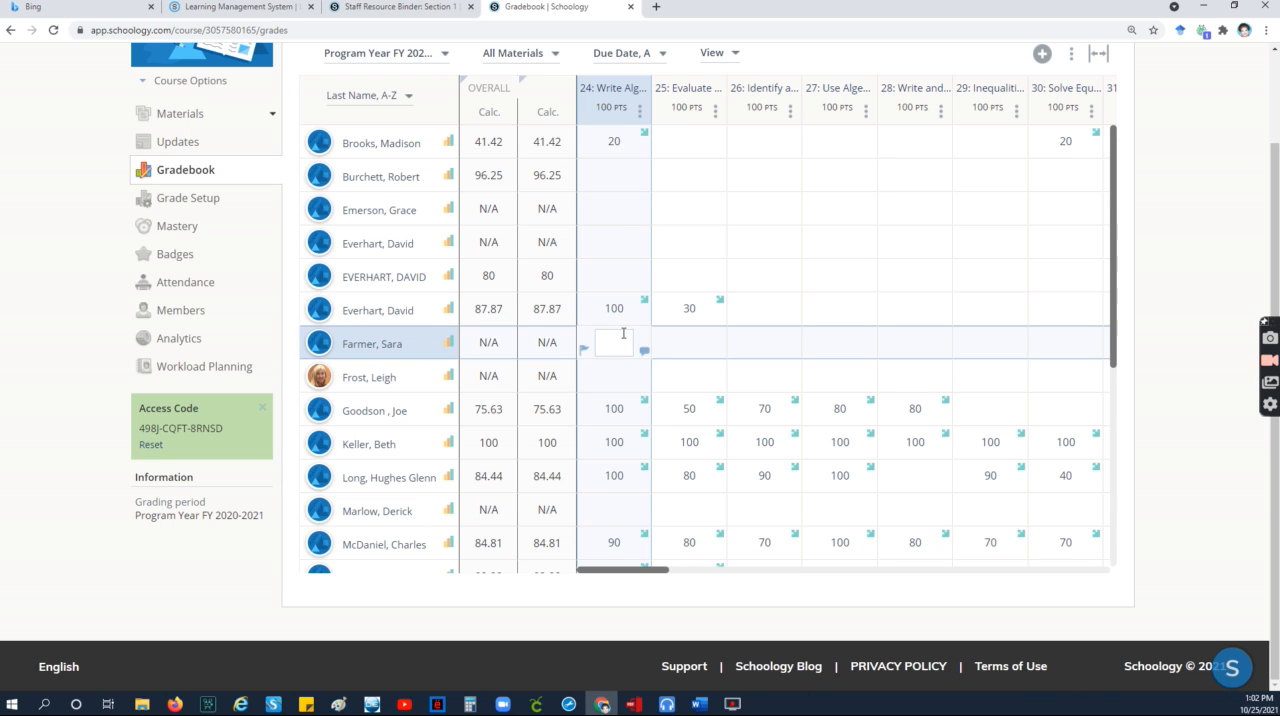
{"action": "left_click", "coordinate": [624, 318]}
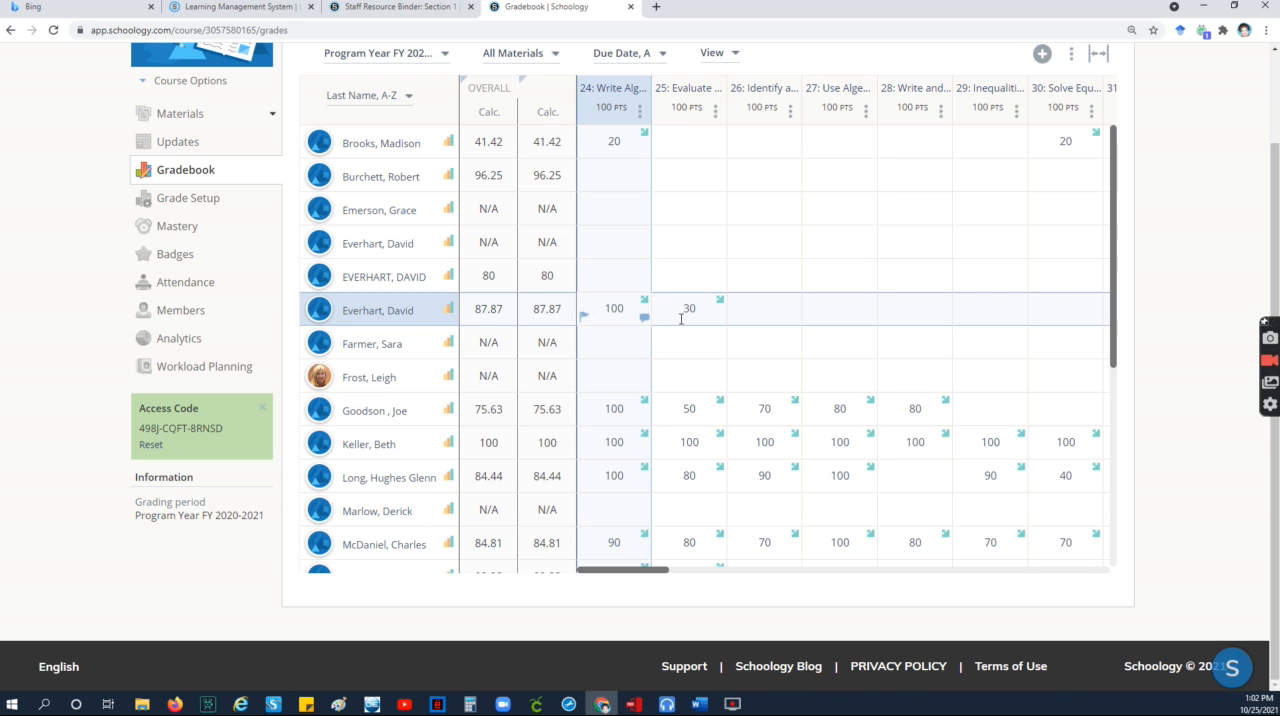
{"action": "left_click", "coordinate": [688, 318]}
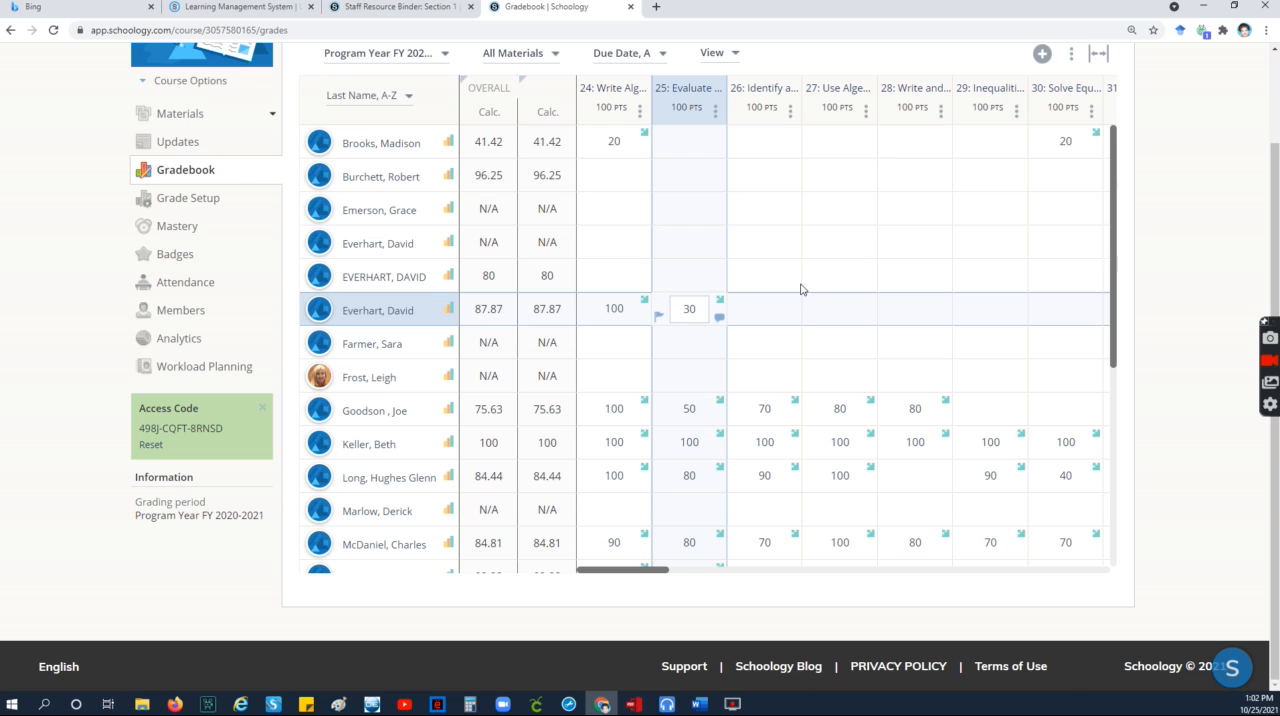
Step: Export the gradebook with the "Gradebook as CSV" option and open the downloaded file full-screen in Excel
{"action": "scroll", "coordinate": [948, 225], "scroll_direction": "up", "scroll_amount": 2}
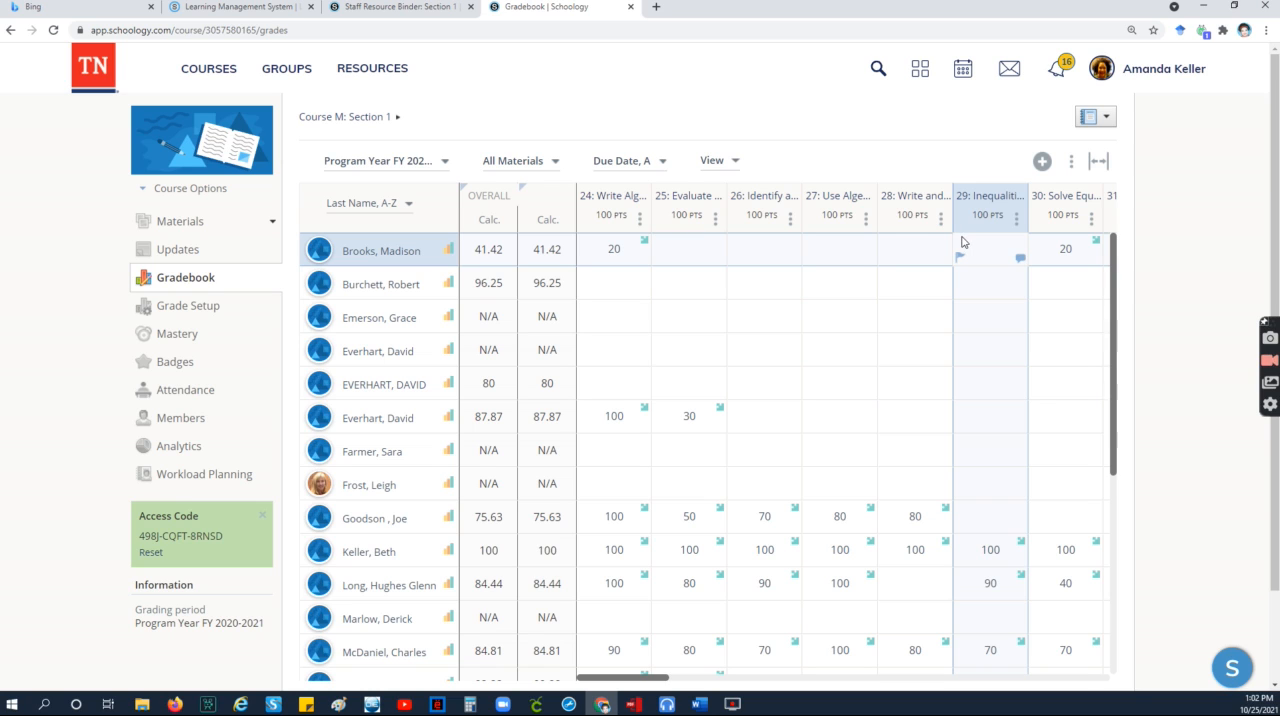
{"action": "left_click", "coordinate": [1071, 163]}
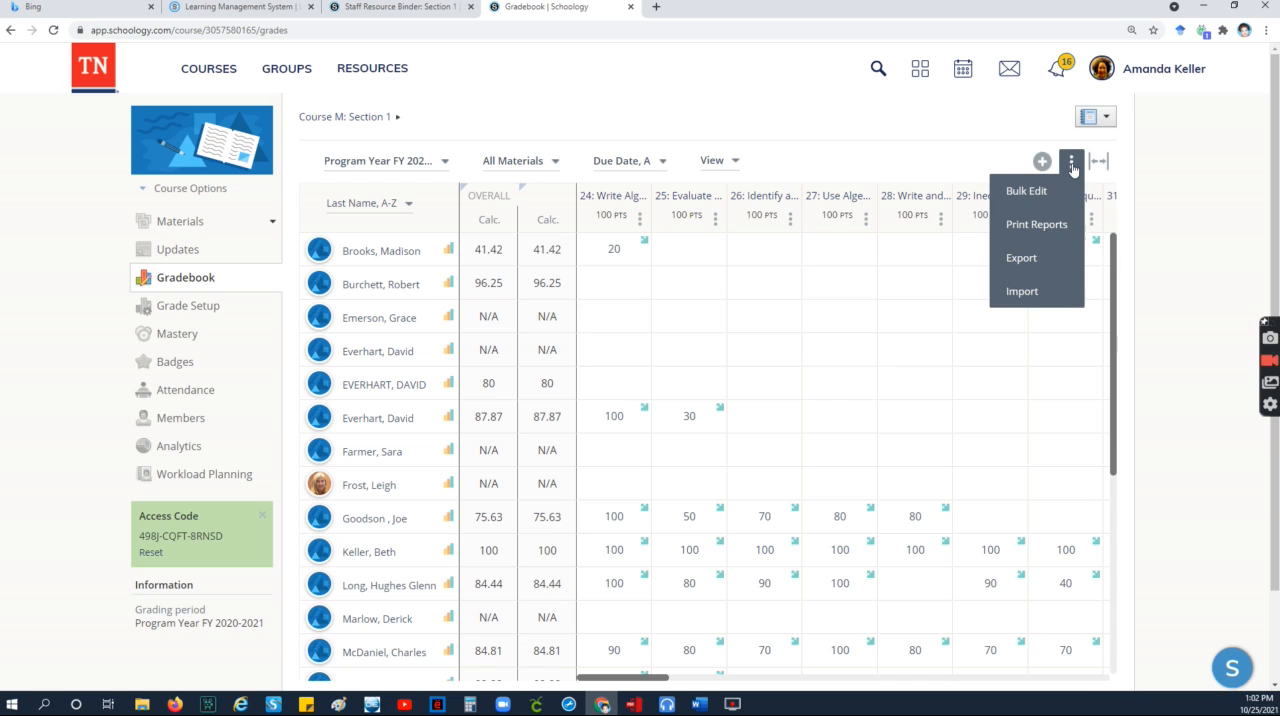
{"action": "left_click", "coordinate": [1046, 262]}
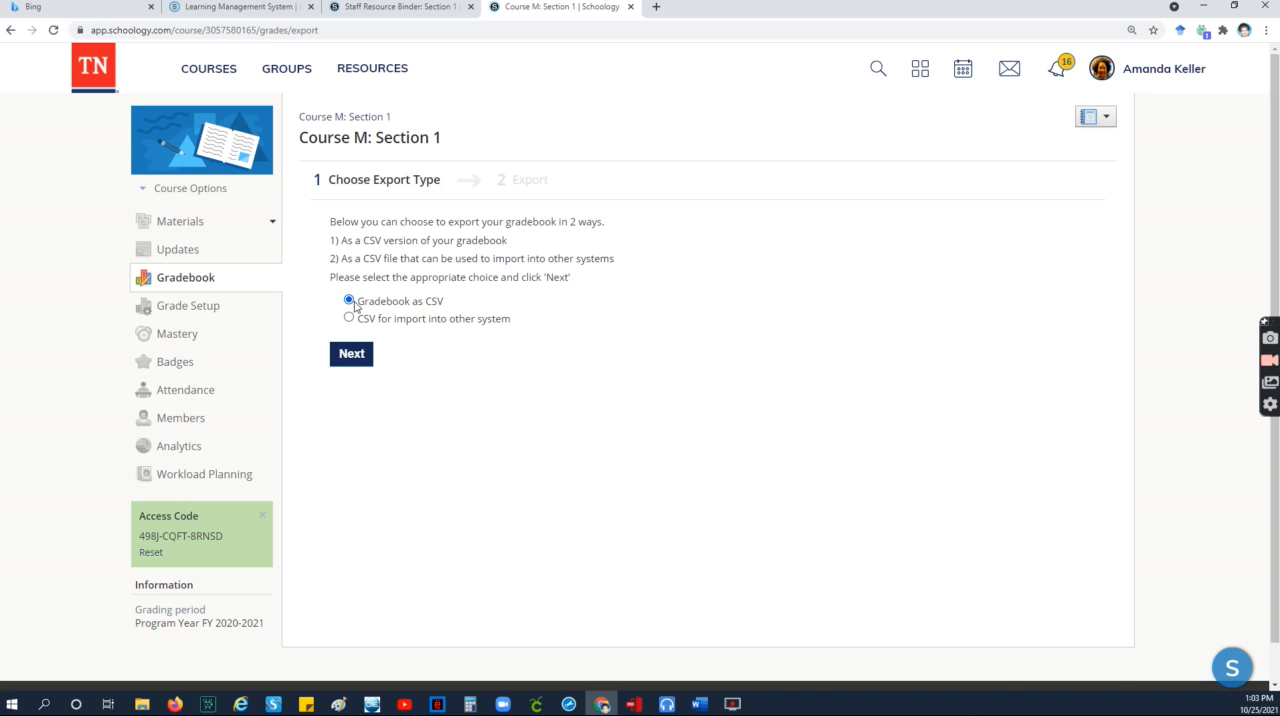
{"action": "left_click", "coordinate": [360, 357]}
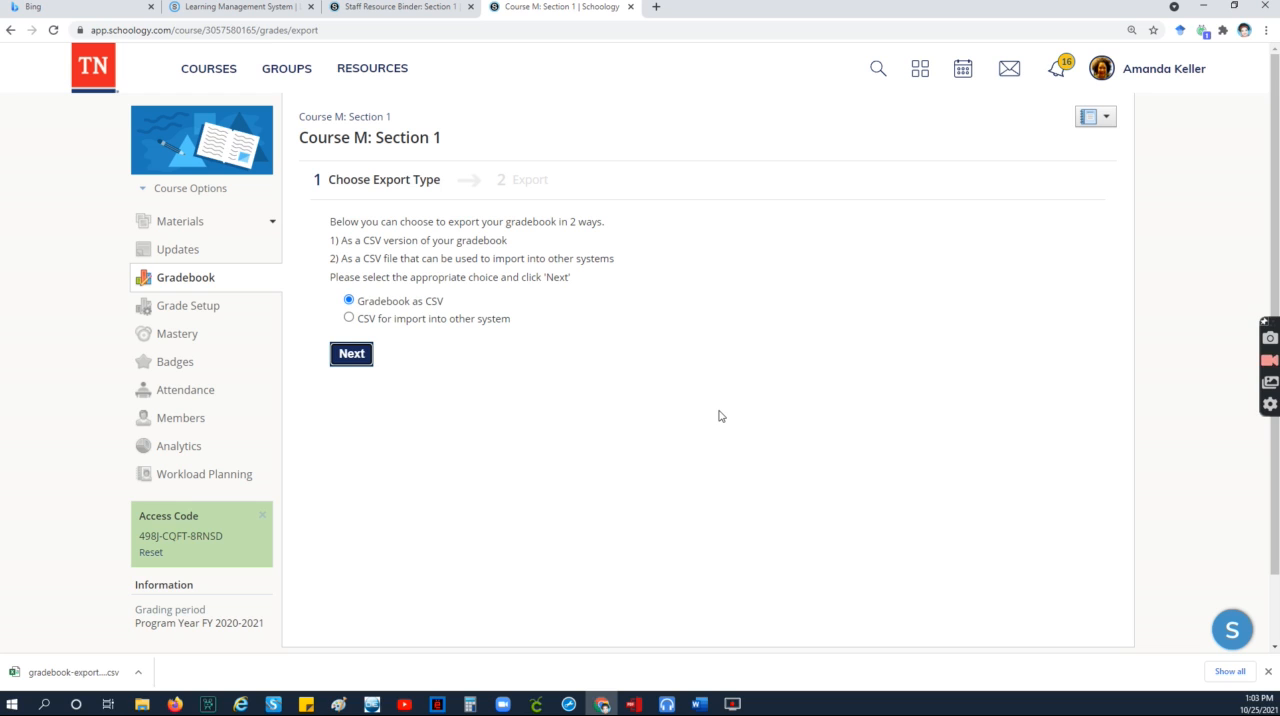
{"action": "left_click", "coordinate": [58, 672]}
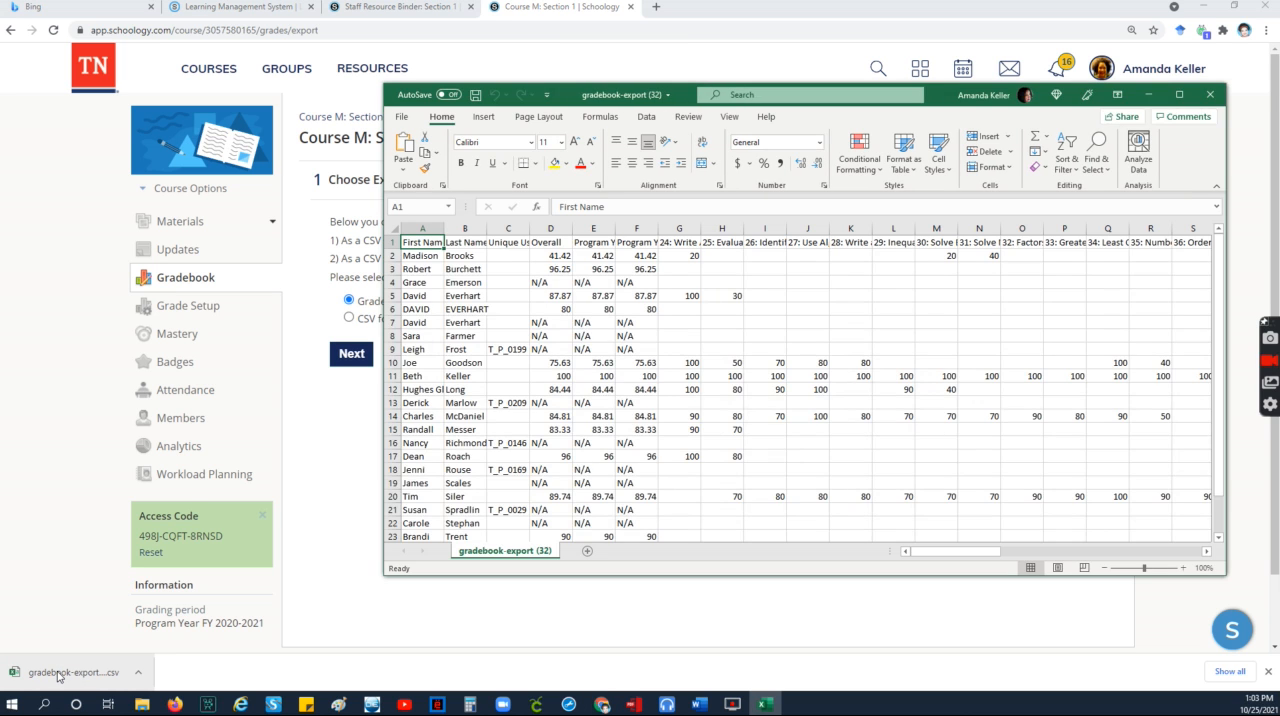
{"action": "left_click", "coordinate": [1179, 99]}
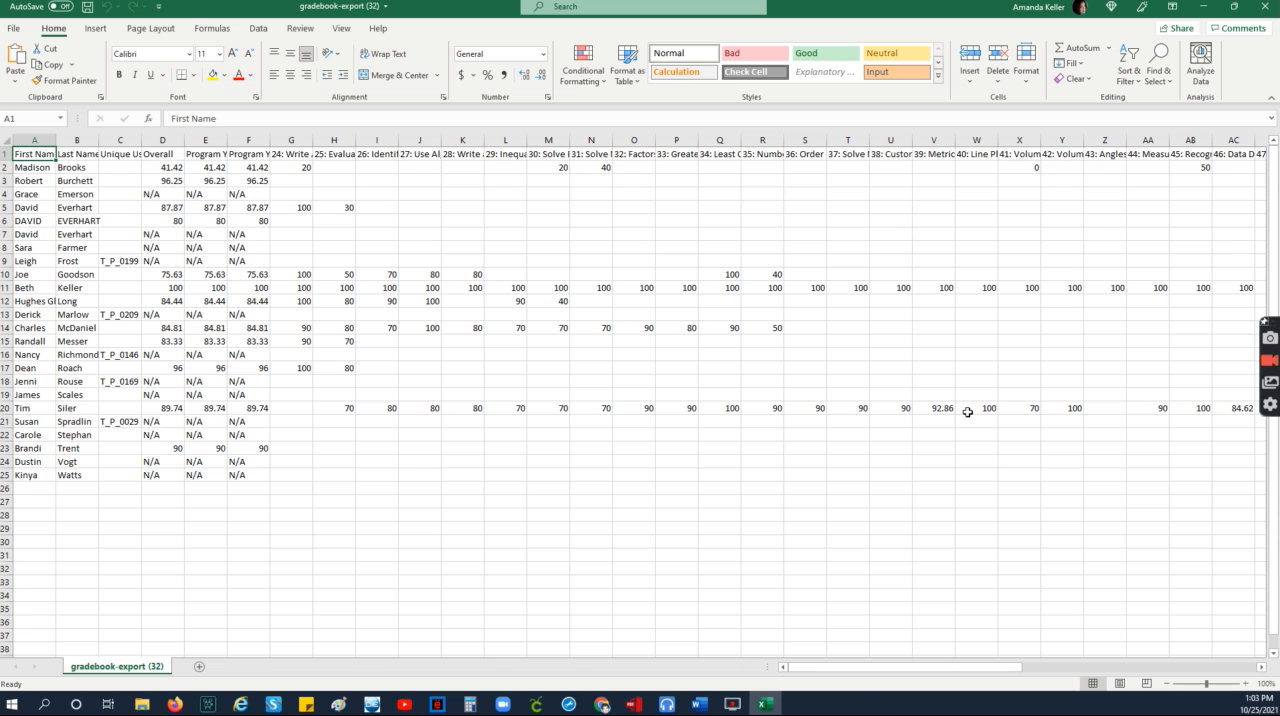
Step: Delete the Unique User ID column from the exported sheet
{"action": "left_click", "coordinate": [121, 140]}
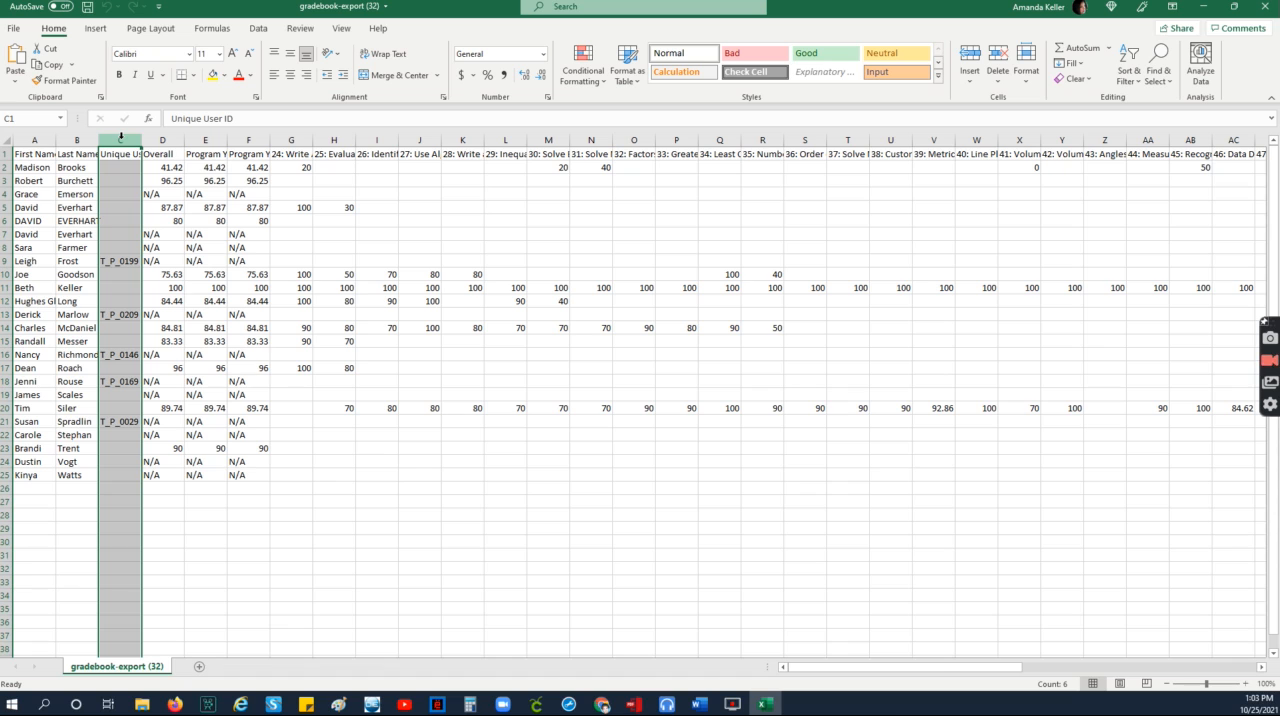
{"action": "left_click", "coordinate": [998, 80]}
{"action": "left_click", "coordinate": [1030, 138]}
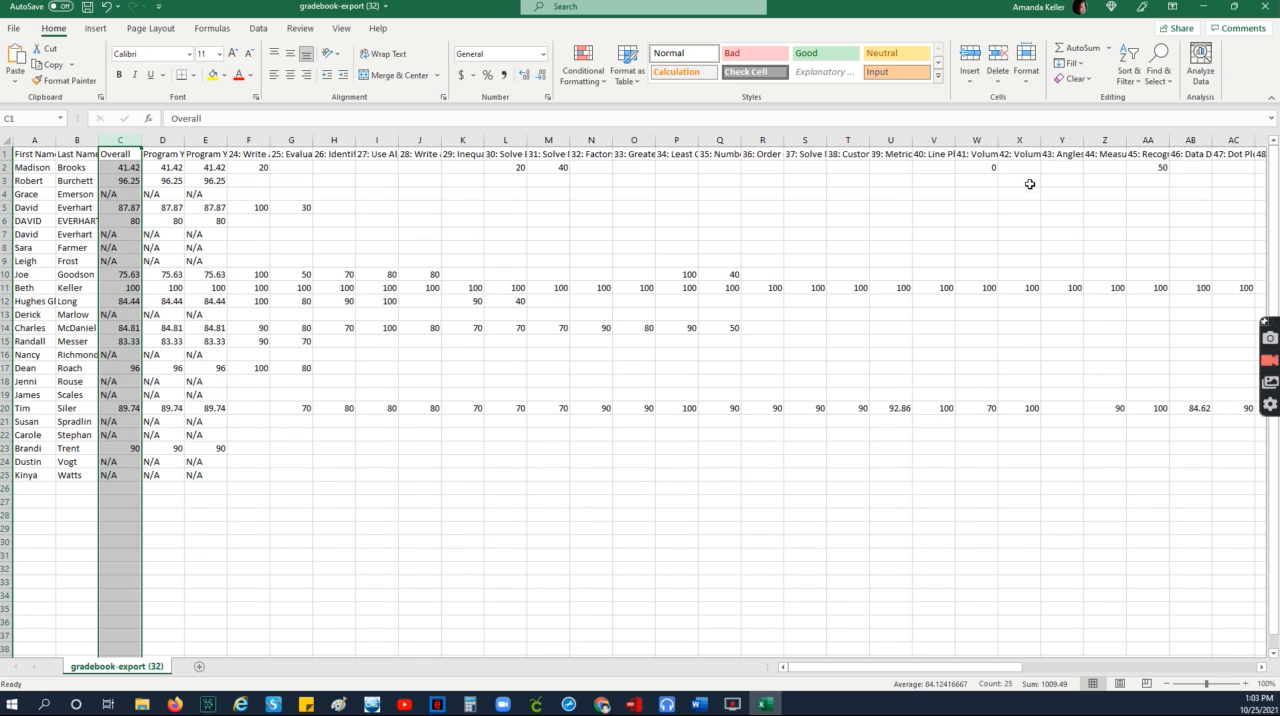
Step: Delete the Username column at the far end of the sheet
{"action": "left_click_drag", "start_coordinate": [946, 679], "coordinate": [1175, 679]}
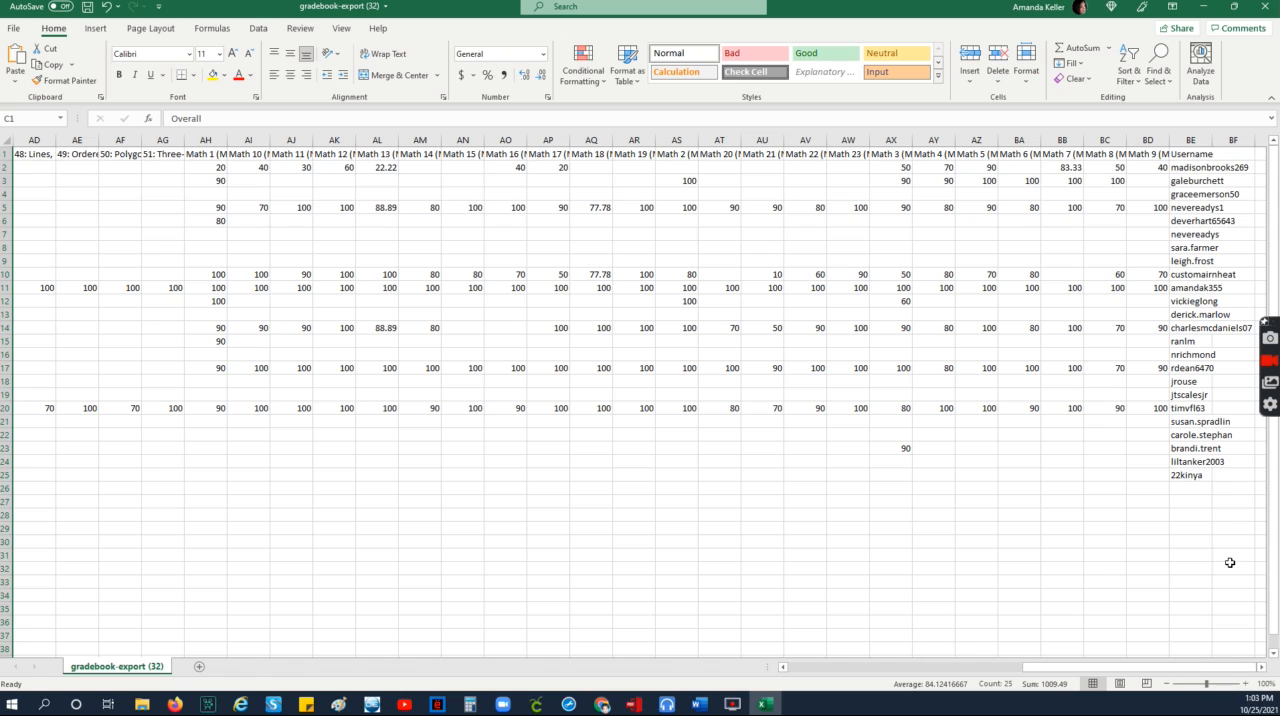
{"action": "left_click", "coordinate": [1207, 136]}
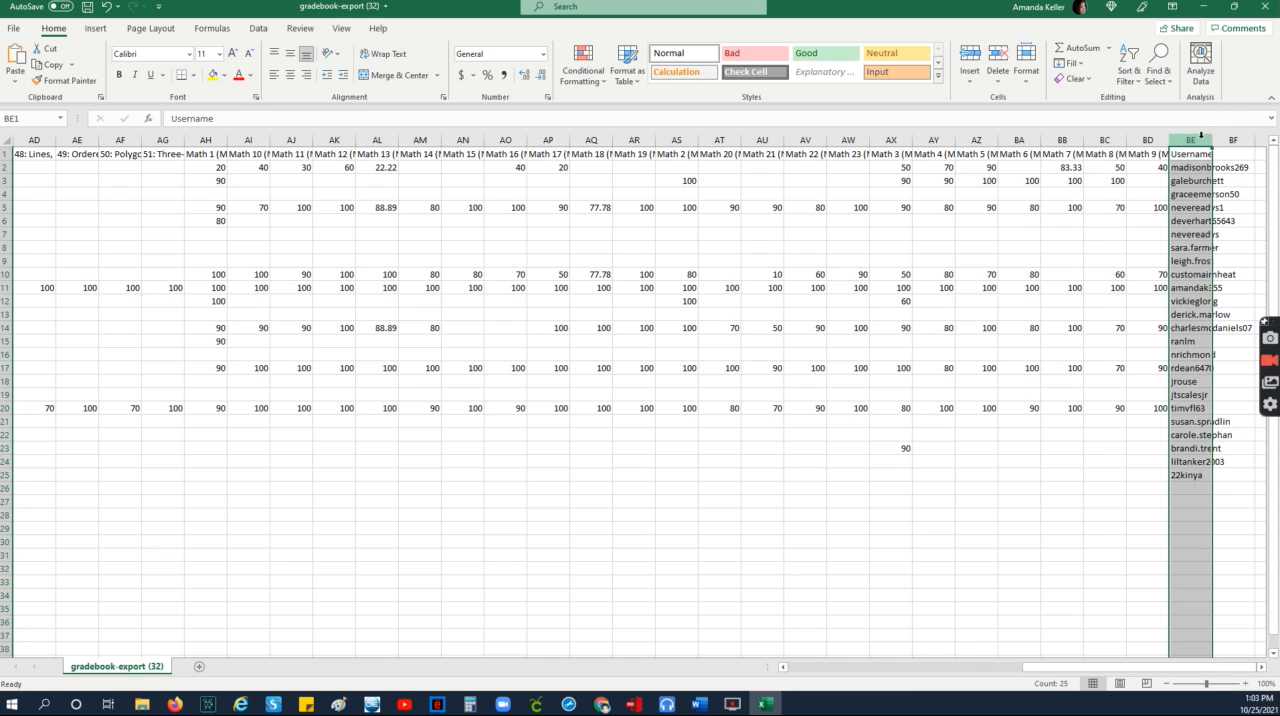
{"action": "left_click", "coordinate": [1000, 78]}
{"action": "left_click", "coordinate": [1034, 140]}
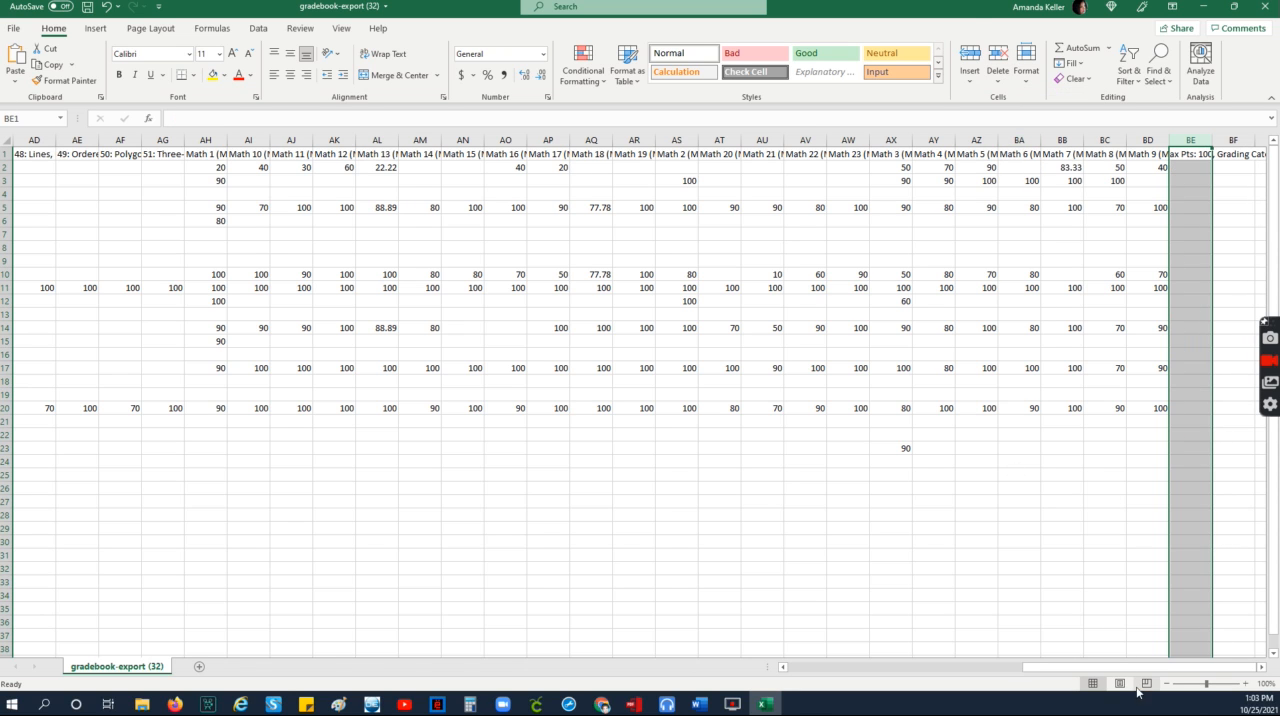
Step: Highlight the student rows 11 and 16 with a yellow fill
{"action": "left_click_drag", "start_coordinate": [1140, 667], "coordinate": [621, 661]}
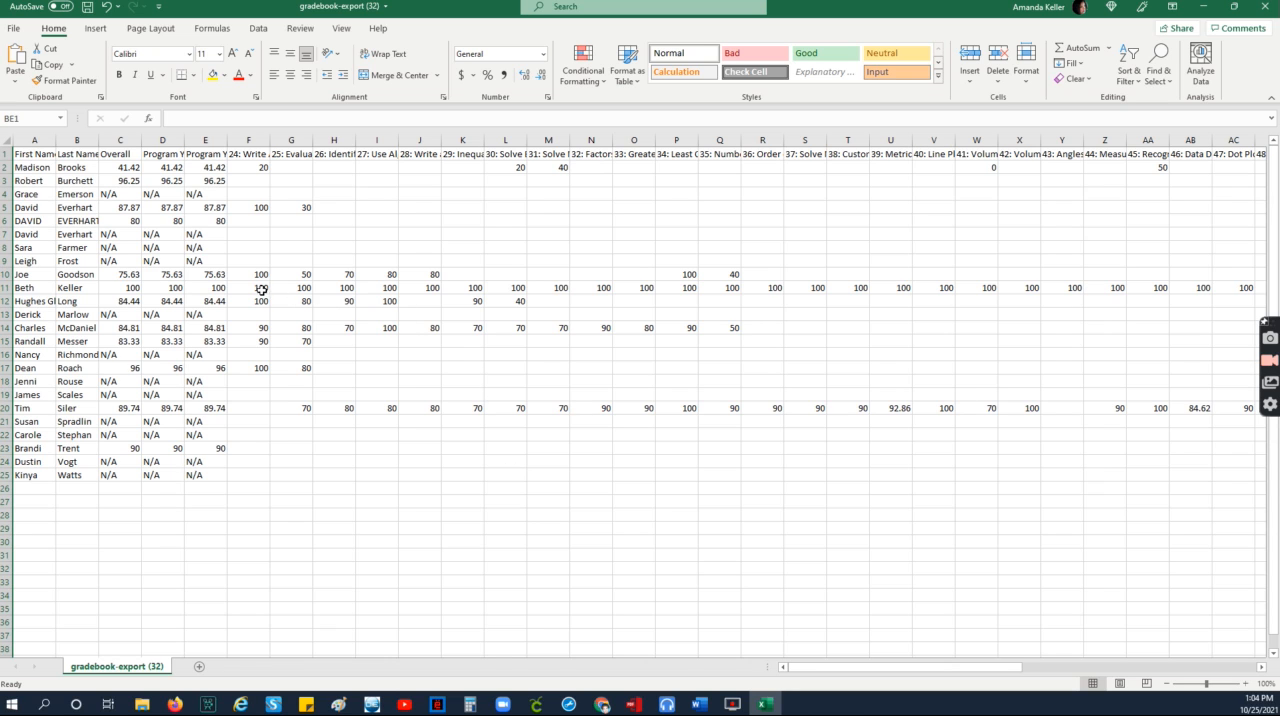
{"action": "left_click_drag", "start_coordinate": [261, 290], "coordinate": [377, 288]}
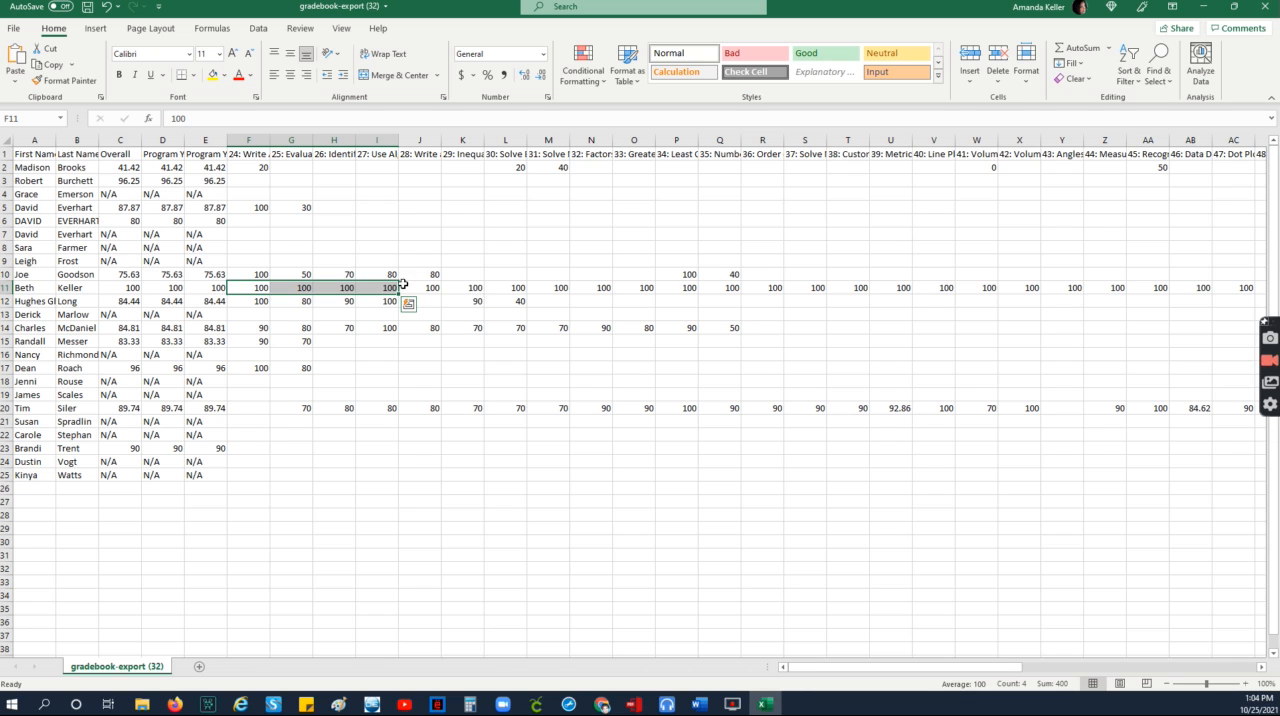
{"action": "left_click", "coordinate": [422, 288]}
{"action": "key", "text": "shift+Right"}
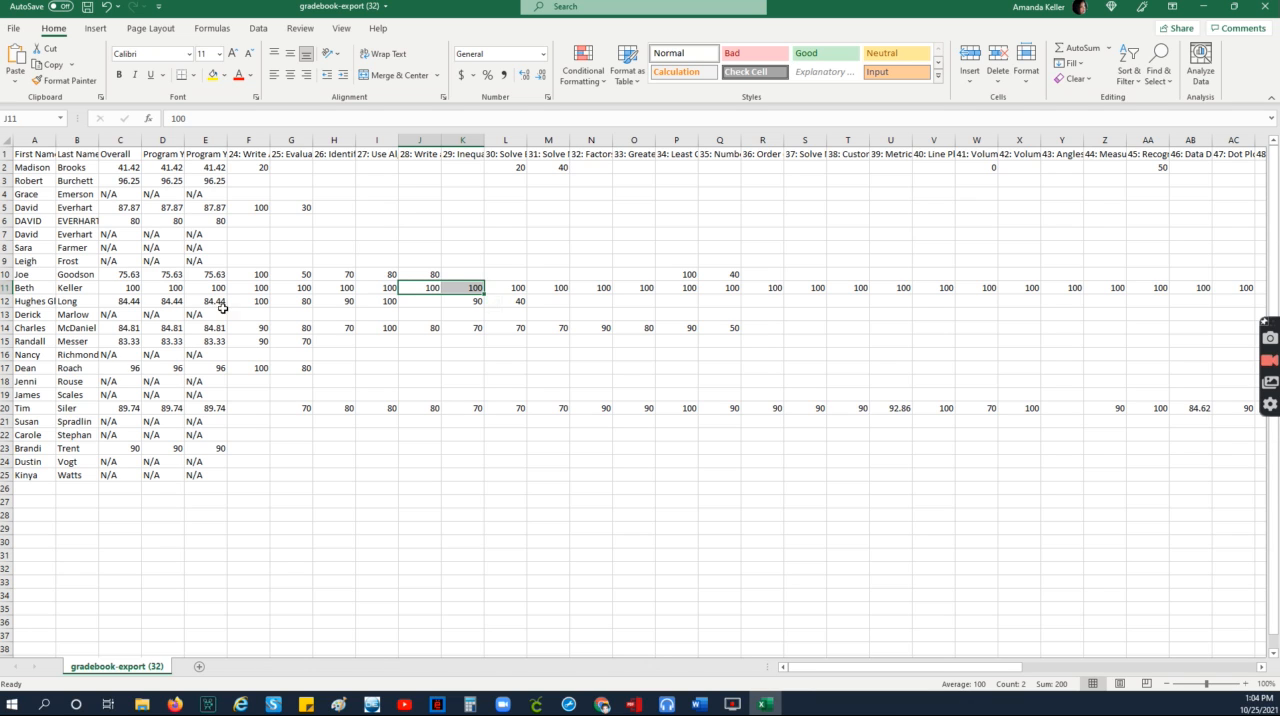
{"action": "left_click", "coordinate": [6, 288]}
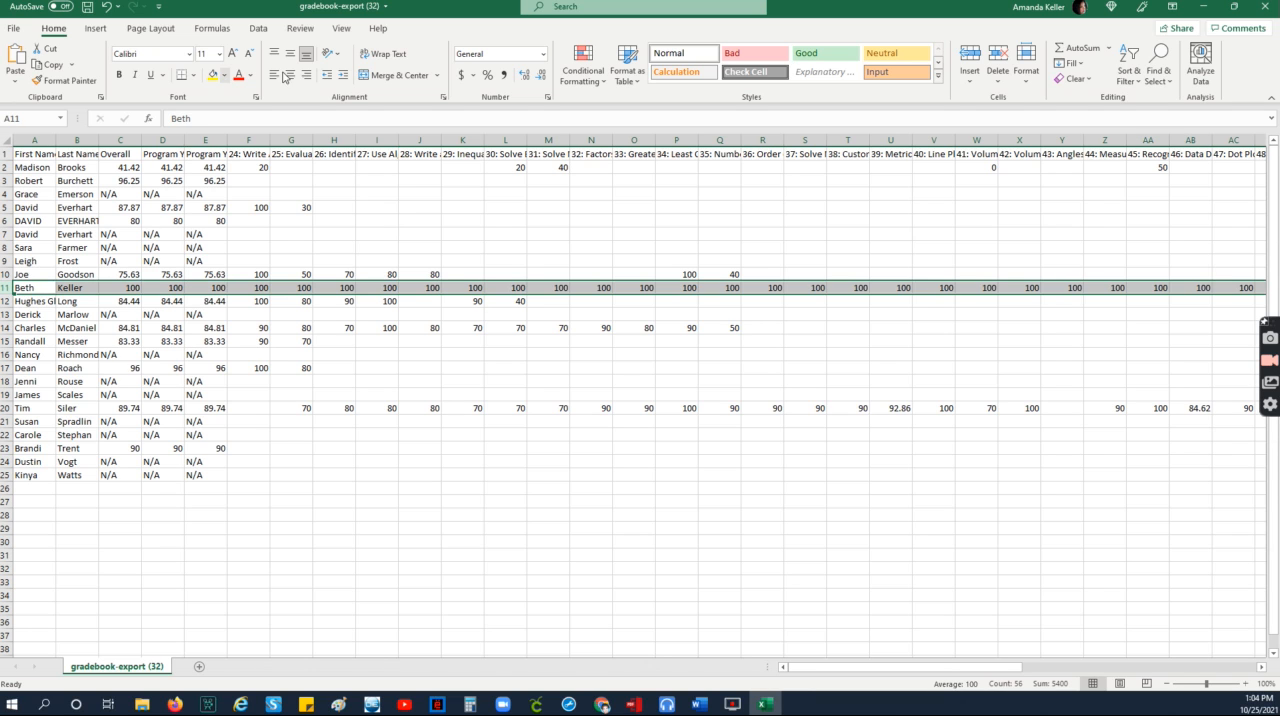
{"action": "left_click", "coordinate": [213, 75]}
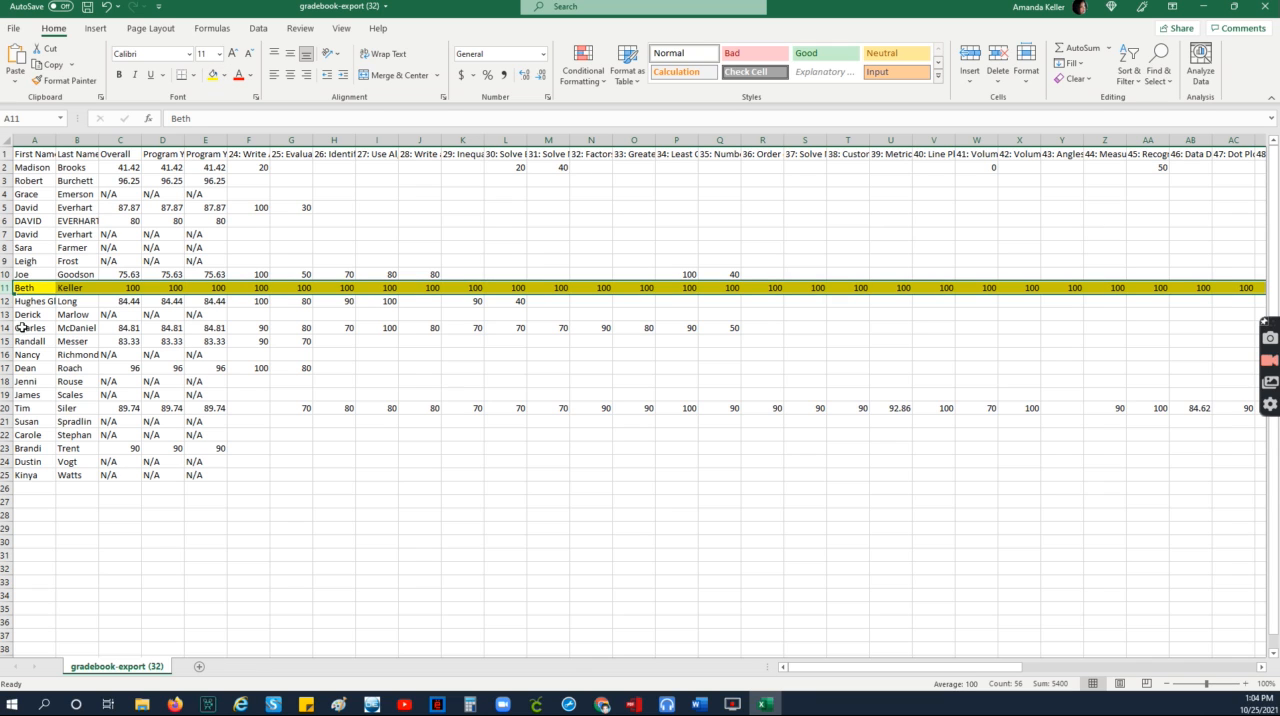
{"action": "left_click", "coordinate": [6, 354]}
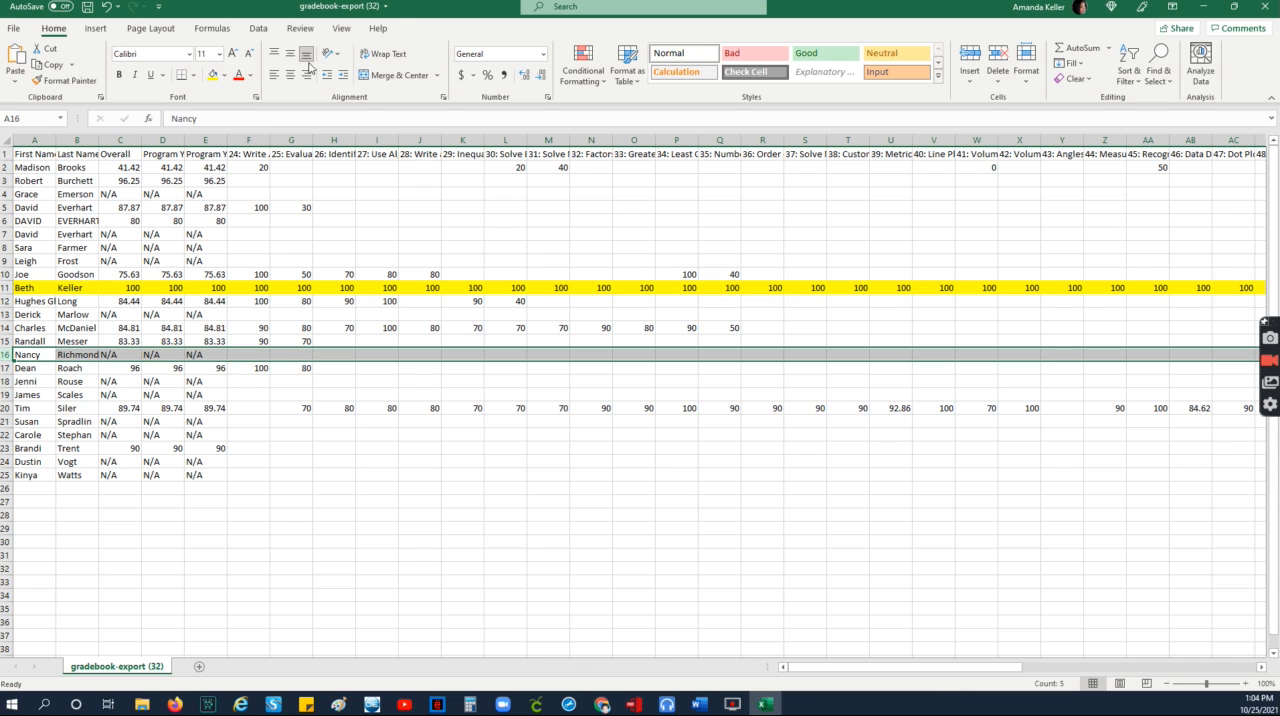
{"action": "left_click", "coordinate": [213, 75]}
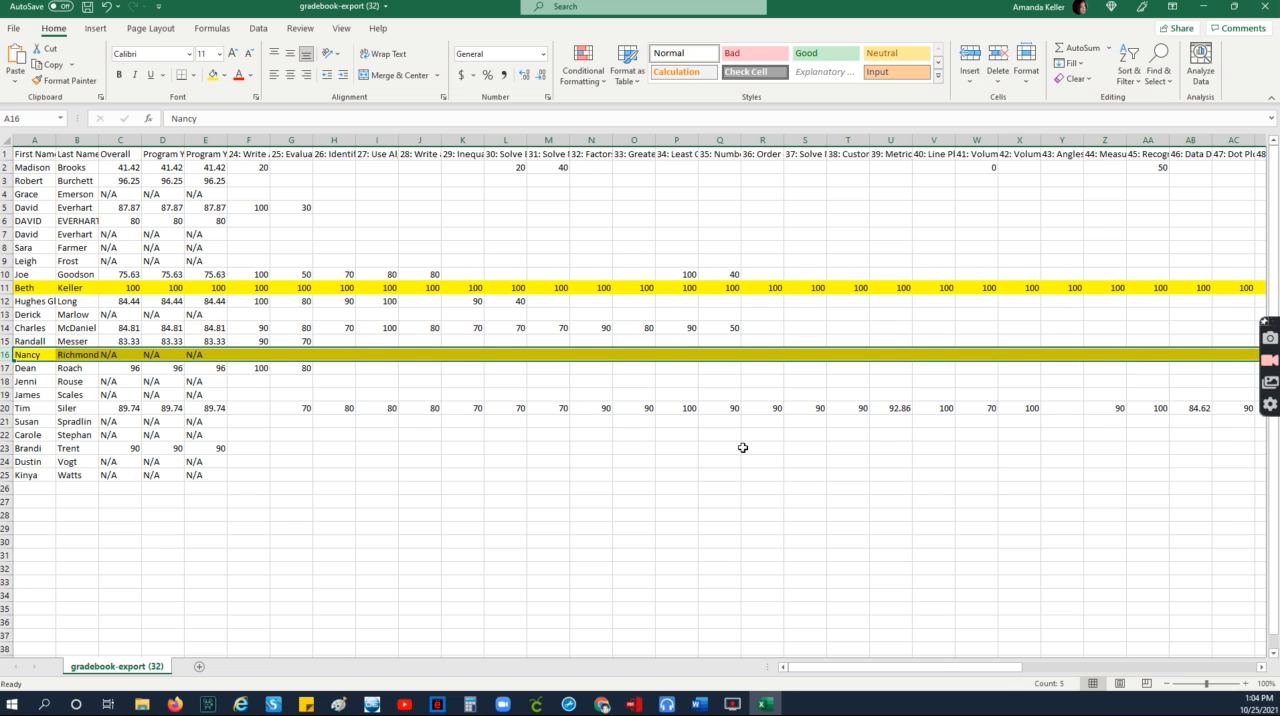
Step: Open the print settings for the sheet, check the paper sizes and set the page to landscape orientation
{"action": "key", "text": "ctrl+p"}
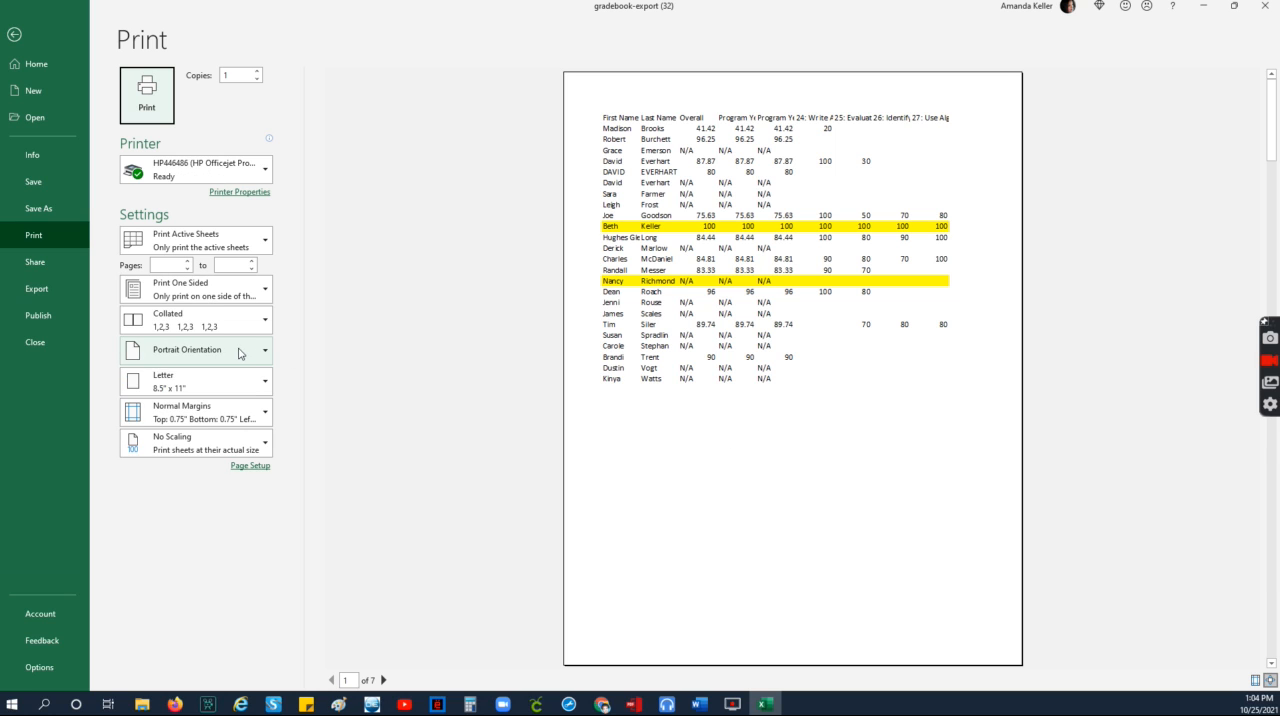
{"action": "left_click", "coordinate": [209, 380]}
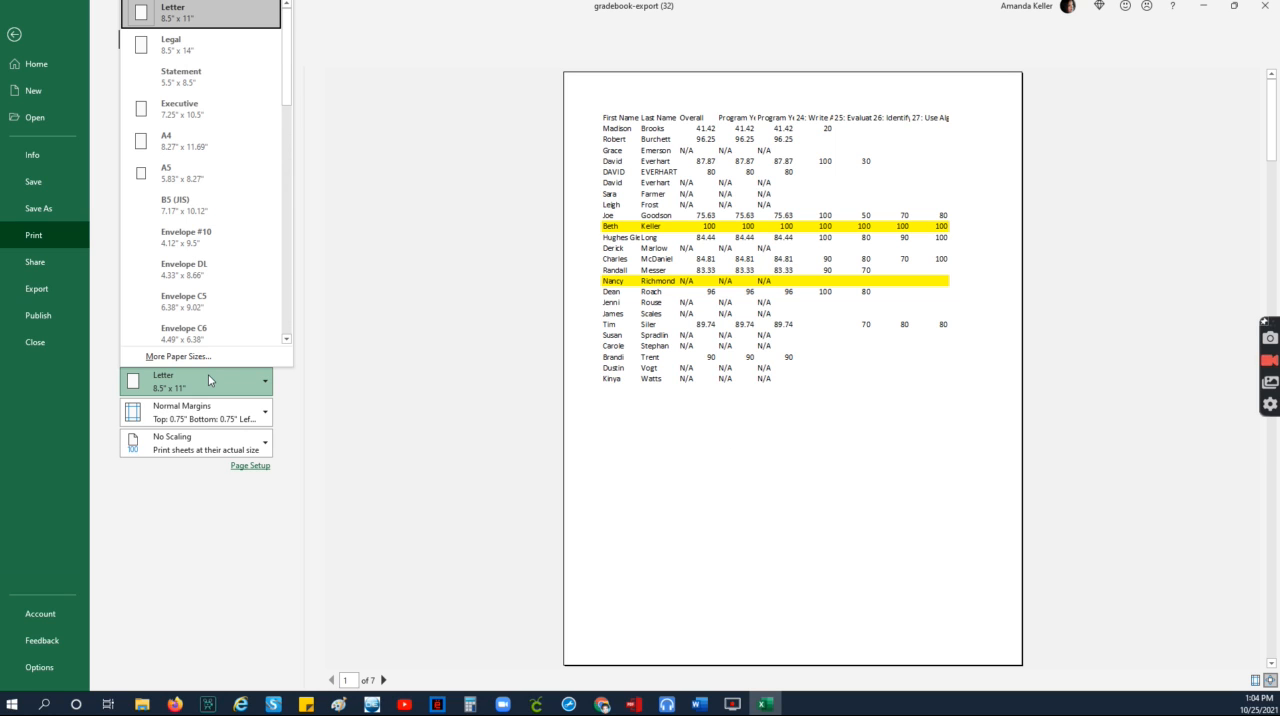
{"action": "left_click", "coordinate": [300, 382]}
{"action": "left_click", "coordinate": [206, 352]}
{"action": "left_click", "coordinate": [200, 416]}
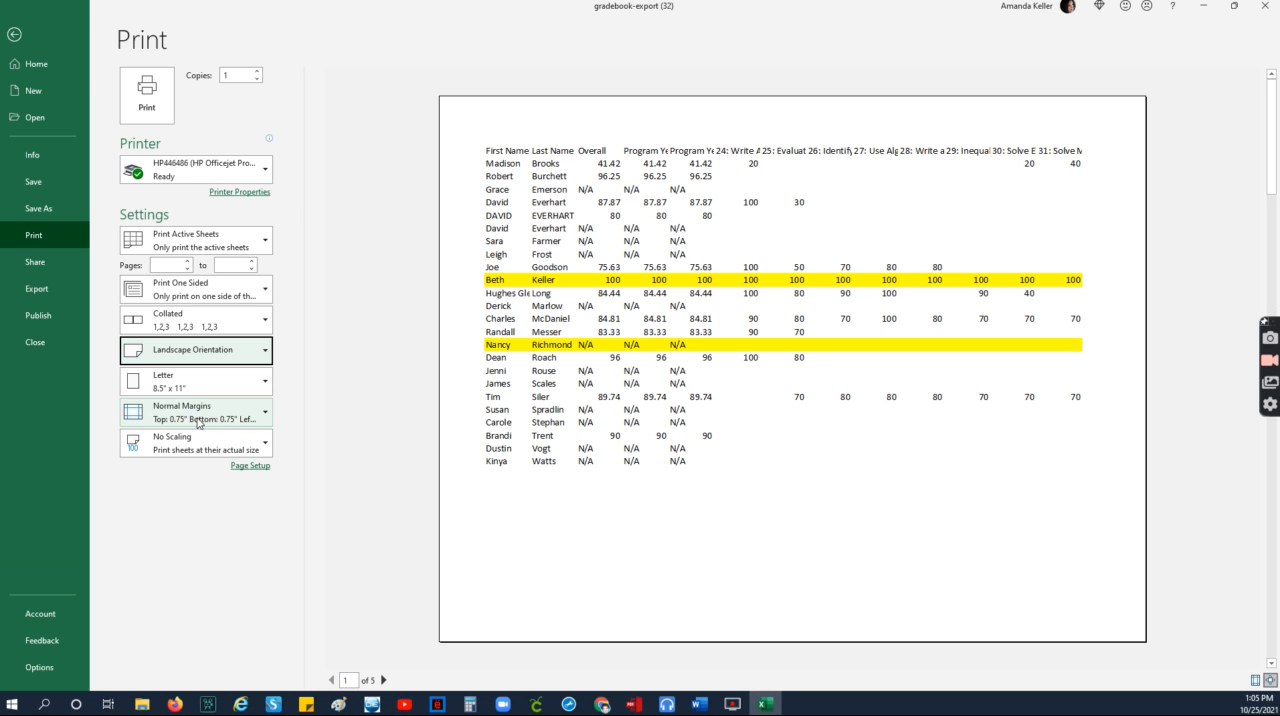
Step: Try the Fit All Columns on One Page print scaling, restore No Scaling and return to the sheet
{"action": "left_click", "coordinate": [186, 441]}
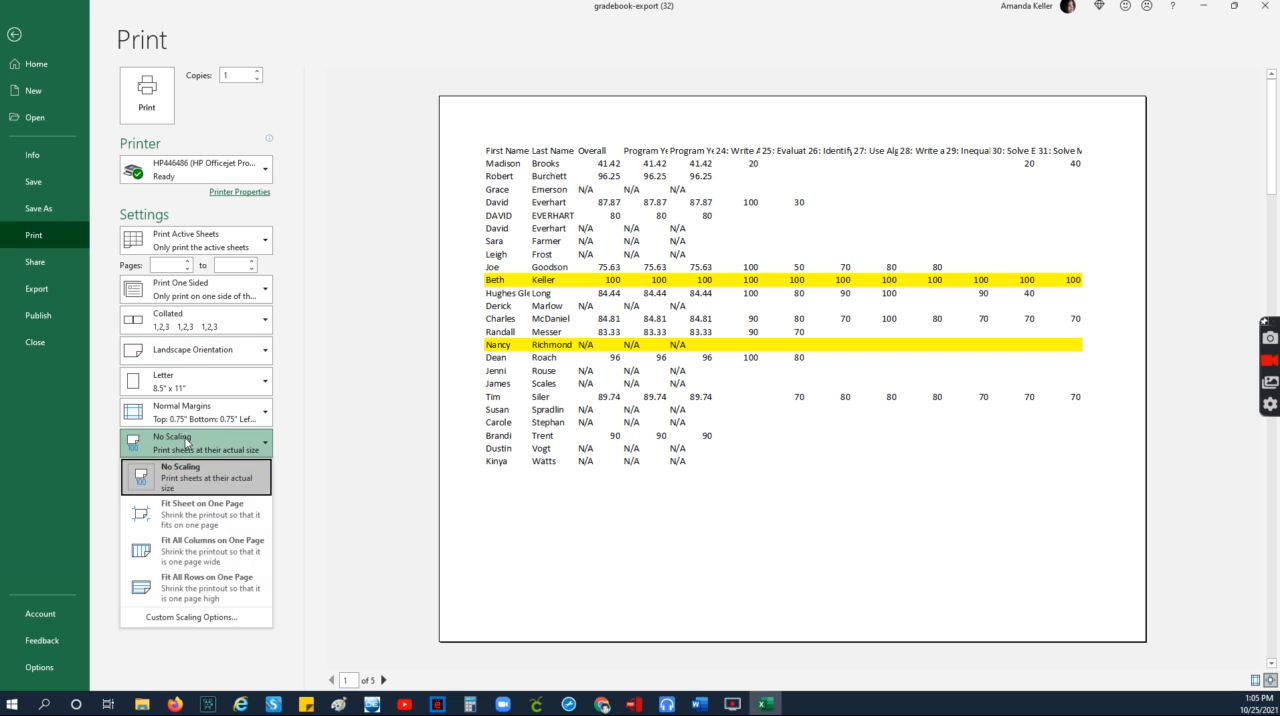
{"action": "left_click", "coordinate": [196, 555]}
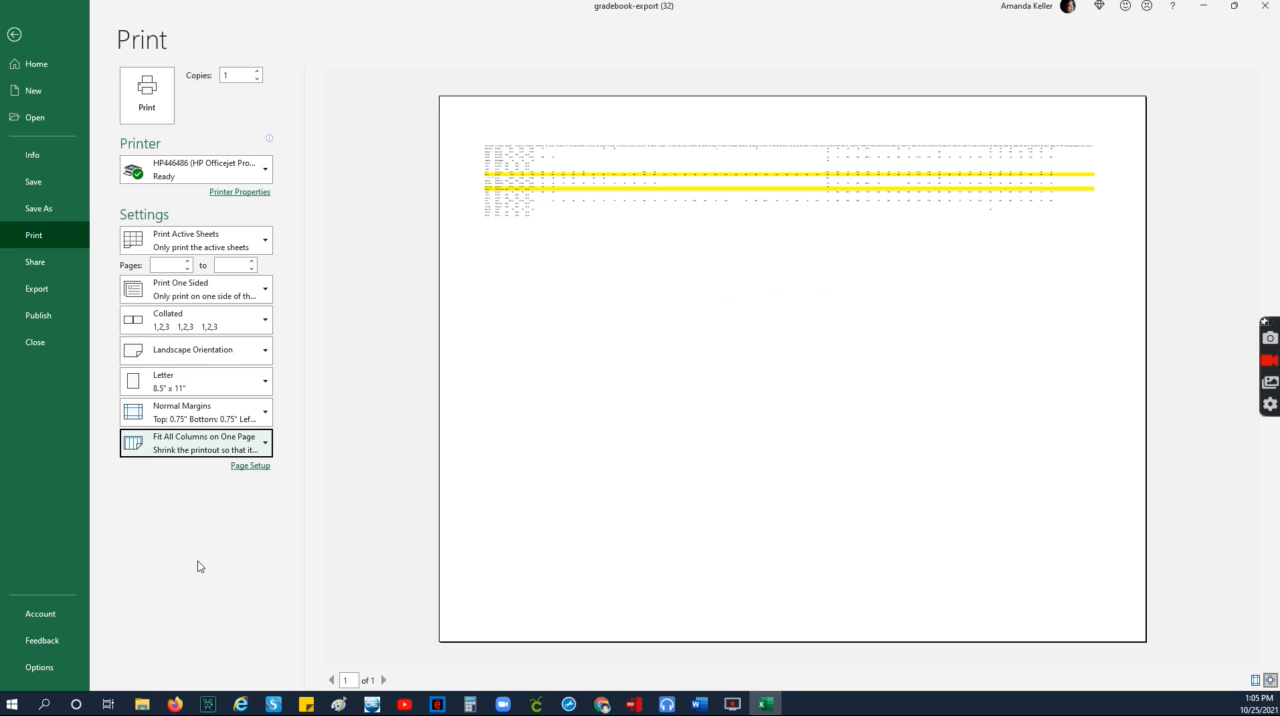
{"action": "left_click", "coordinate": [187, 456]}
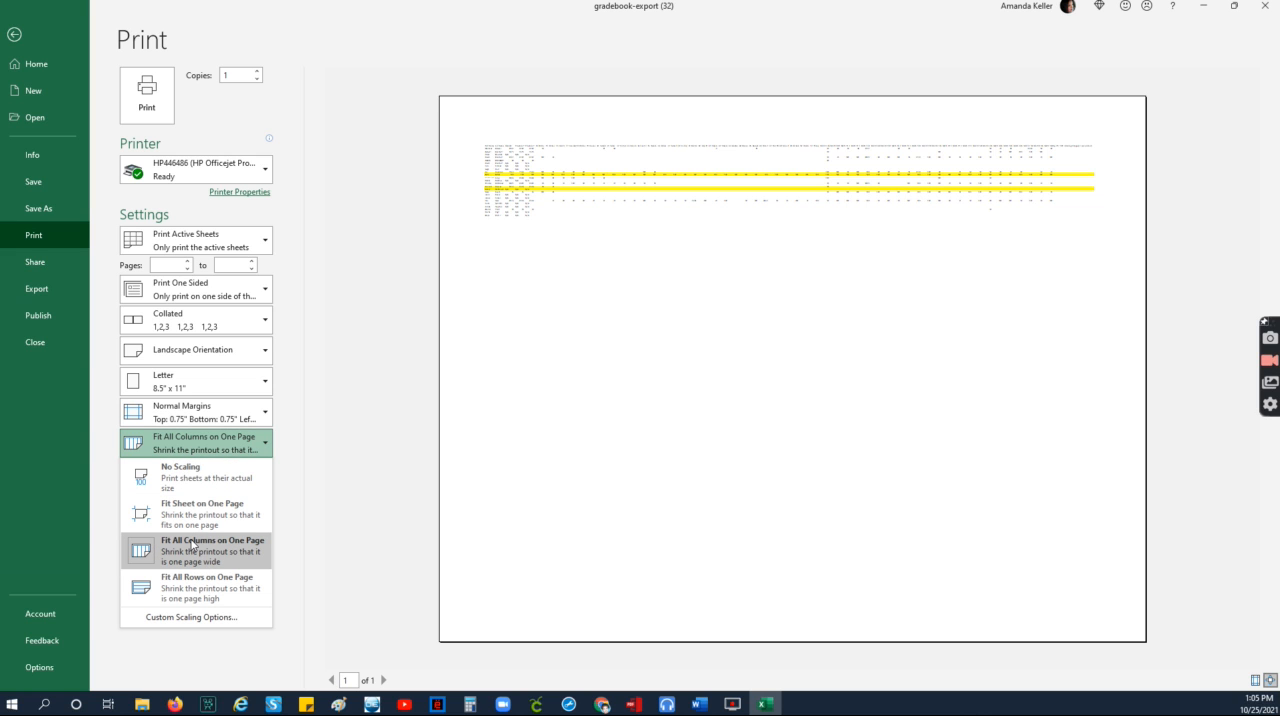
{"action": "left_click", "coordinate": [192, 486]}
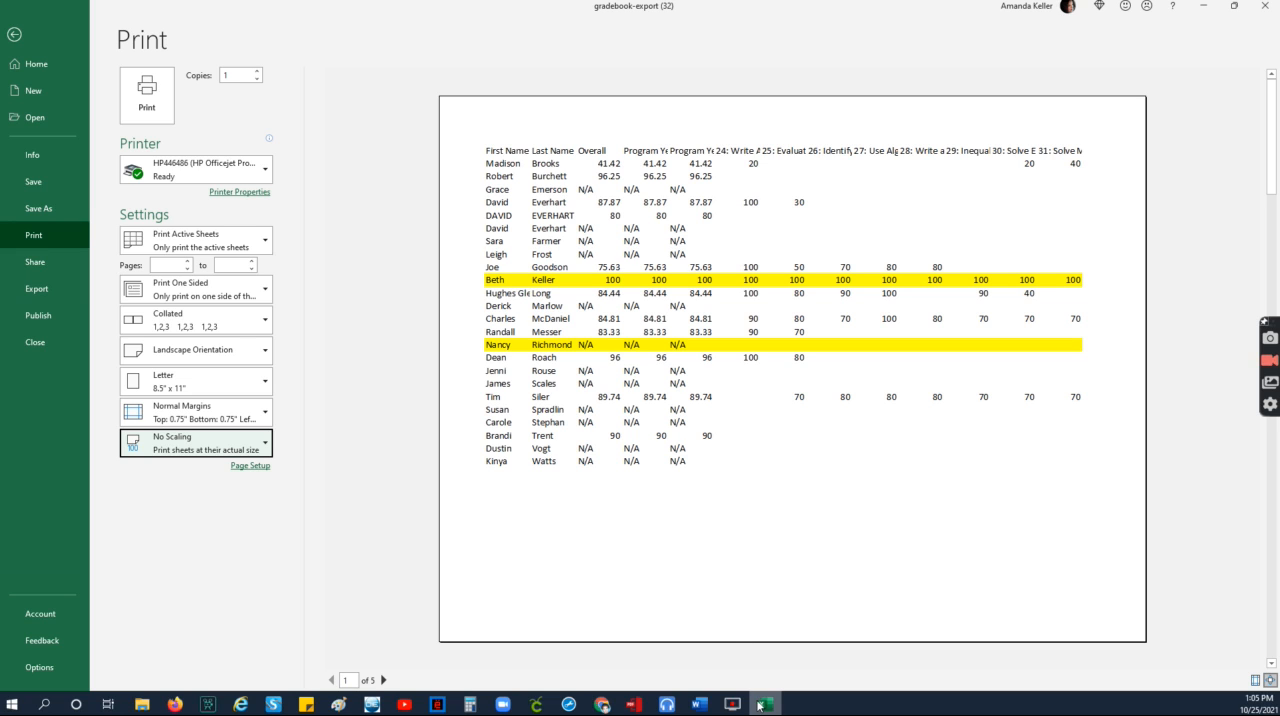
{"action": "left_click", "coordinate": [14, 34]}
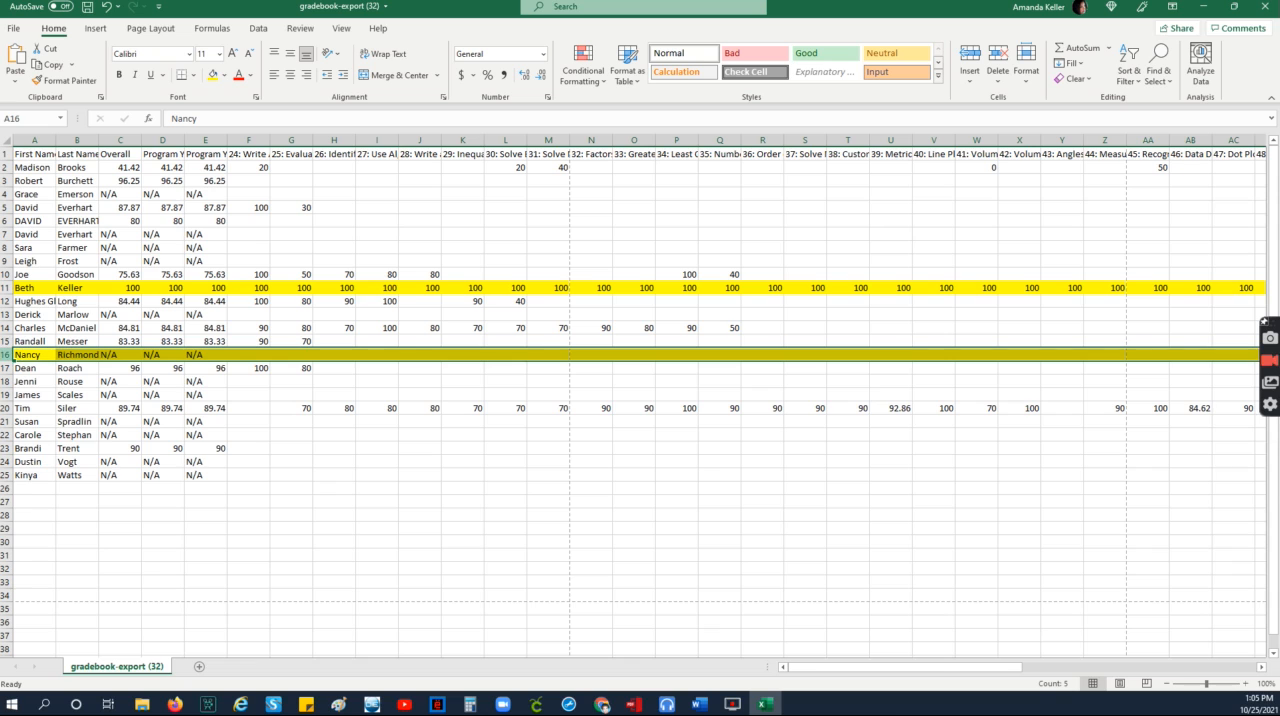
Step: Remove the yellow fill from student row 16
{"action": "left_click", "coordinate": [226, 83]}
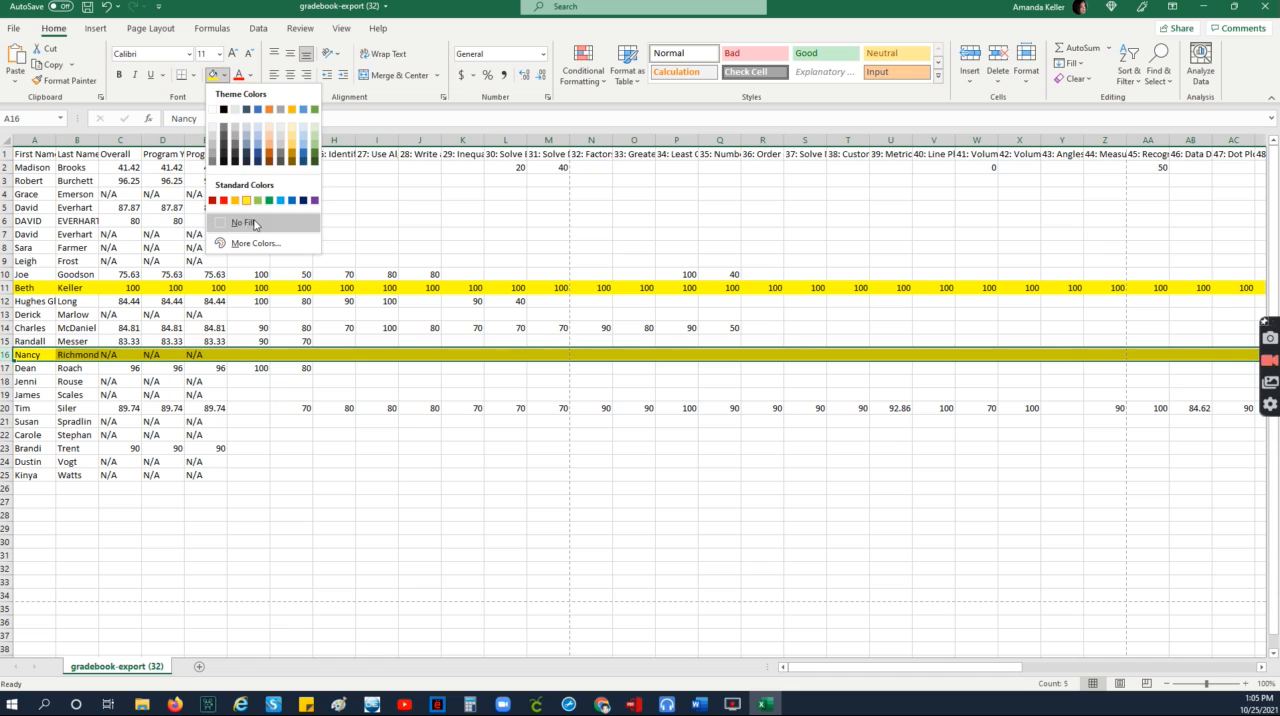
{"action": "left_click", "coordinate": [252, 221]}
{"action": "left_click", "coordinate": [500, 476]}
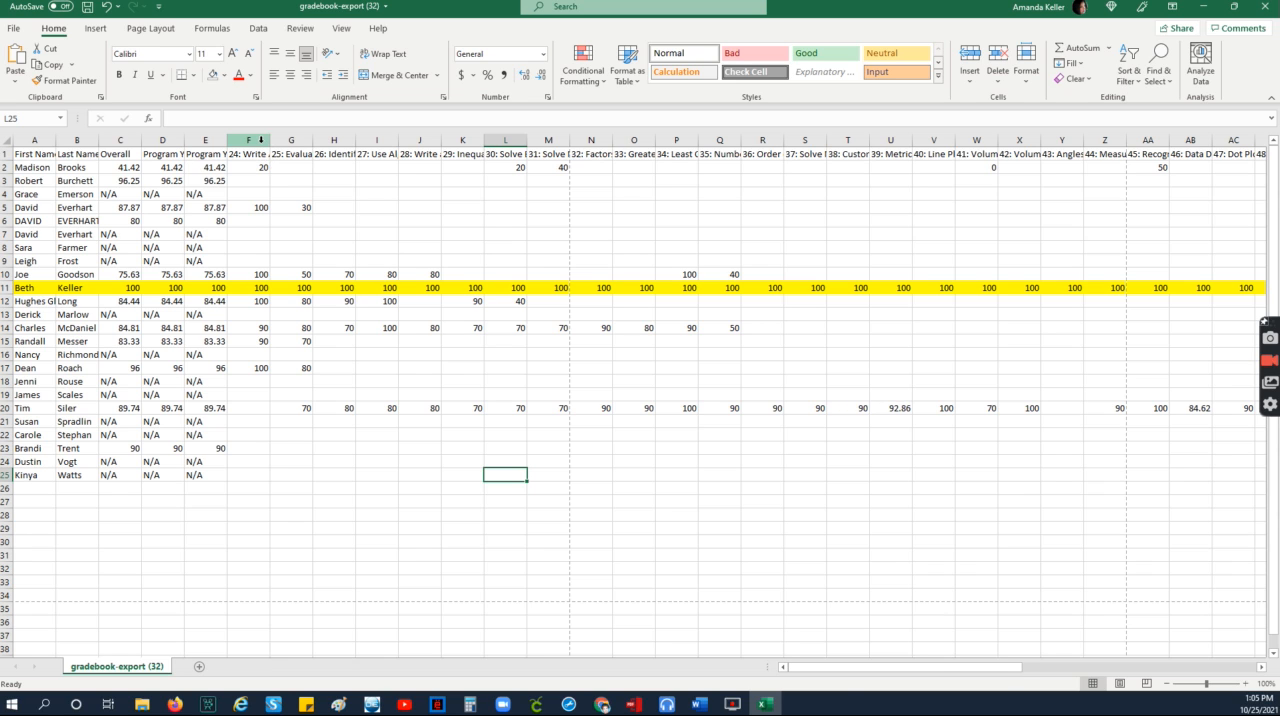
Step: Delete columns F through P, holding lesson quizzes 24 to 34, from the sheet
{"action": "left_click_drag", "start_coordinate": [261, 140], "coordinate": [659, 167]}
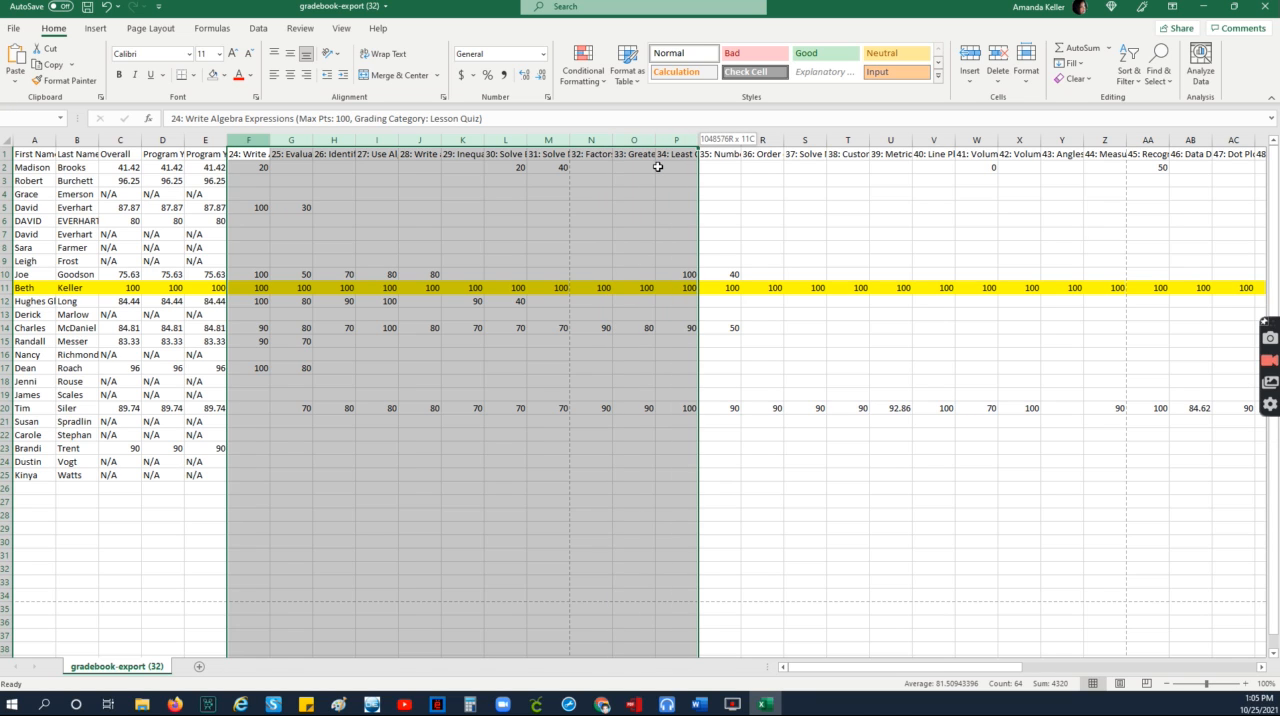
{"action": "left_click_drag", "start_coordinate": [658, 167], "coordinate": [658, 167]}
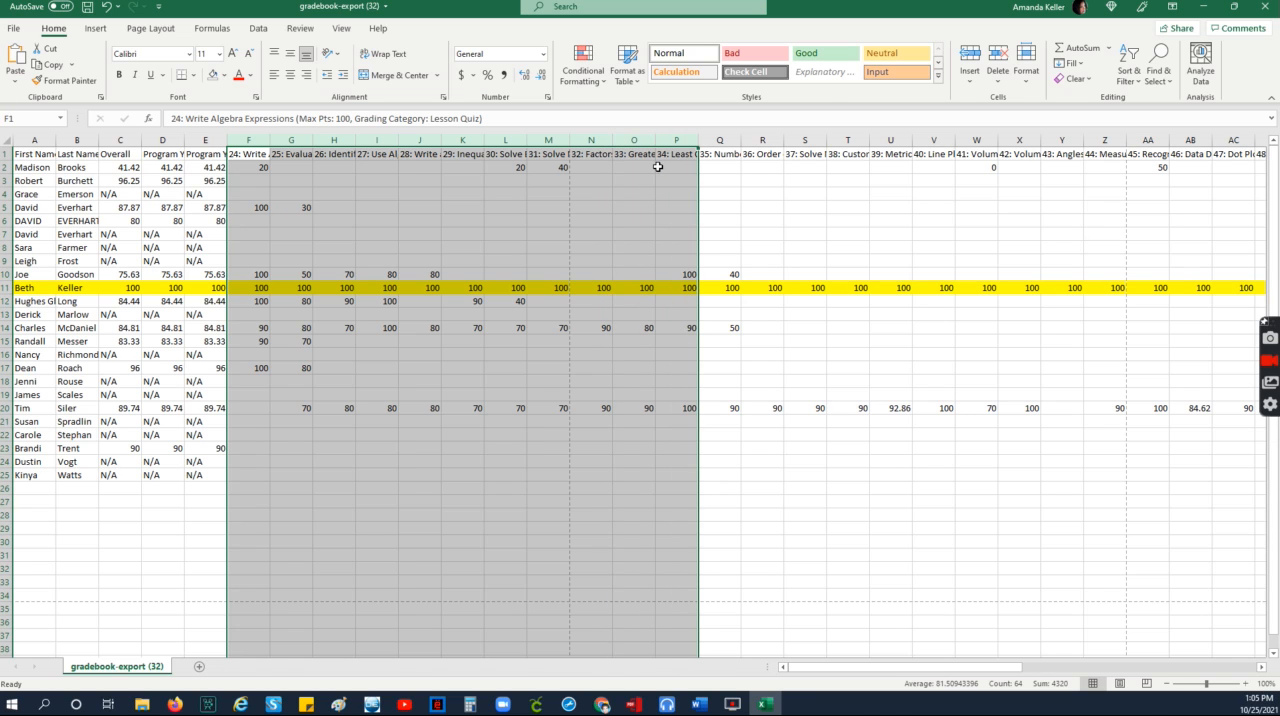
{"action": "left_click", "coordinate": [996, 82]}
{"action": "left_click", "coordinate": [1017, 135]}
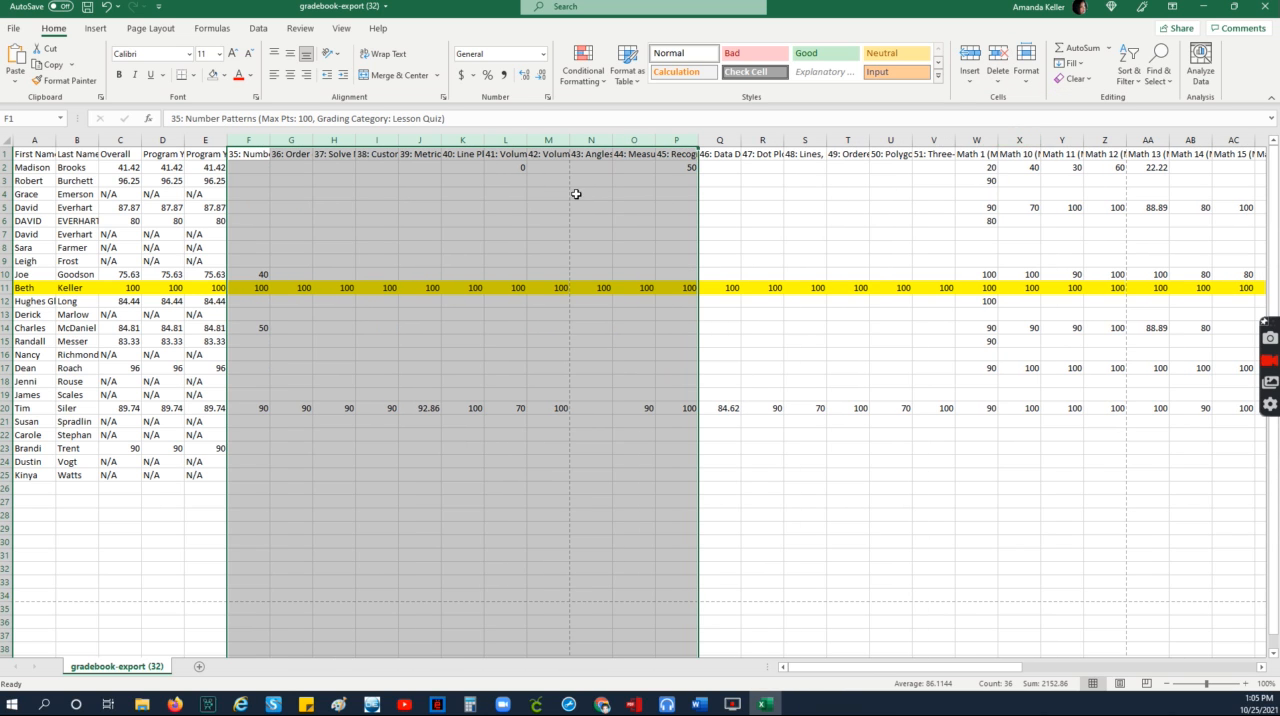
Step: Delete all columns from I onward, starting with quiz 38 and running past the last Math quiz
{"action": "left_click", "coordinate": [381, 143]}
{"action": "left_click_drag", "start_coordinate": [381, 143], "coordinate": [1277, 182]}
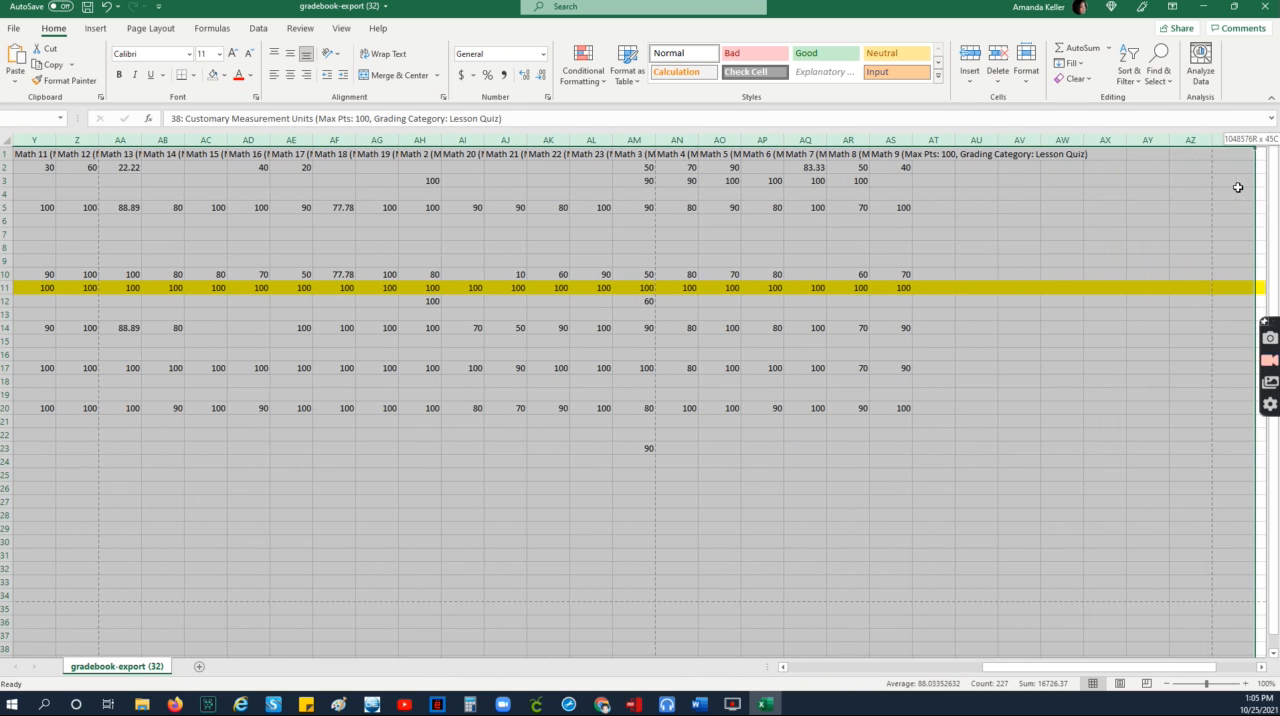
{"action": "left_click", "coordinate": [990, 85]}
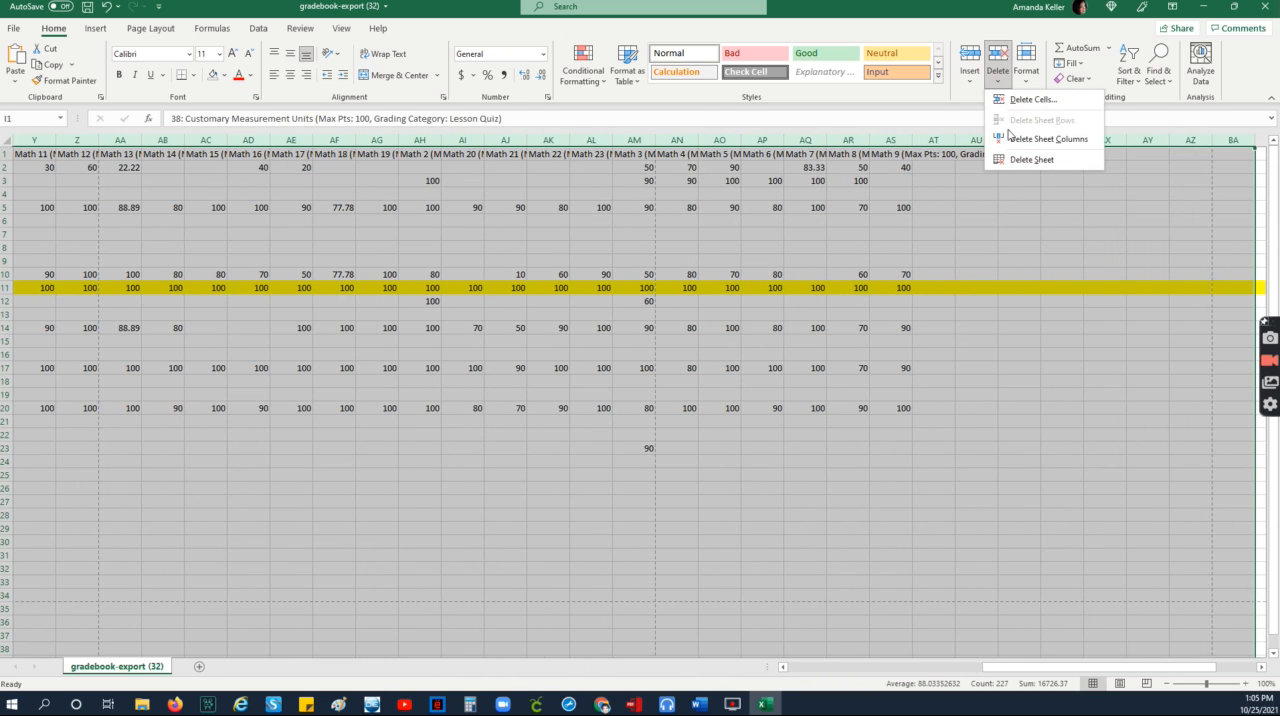
{"action": "left_click", "coordinate": [1012, 139]}
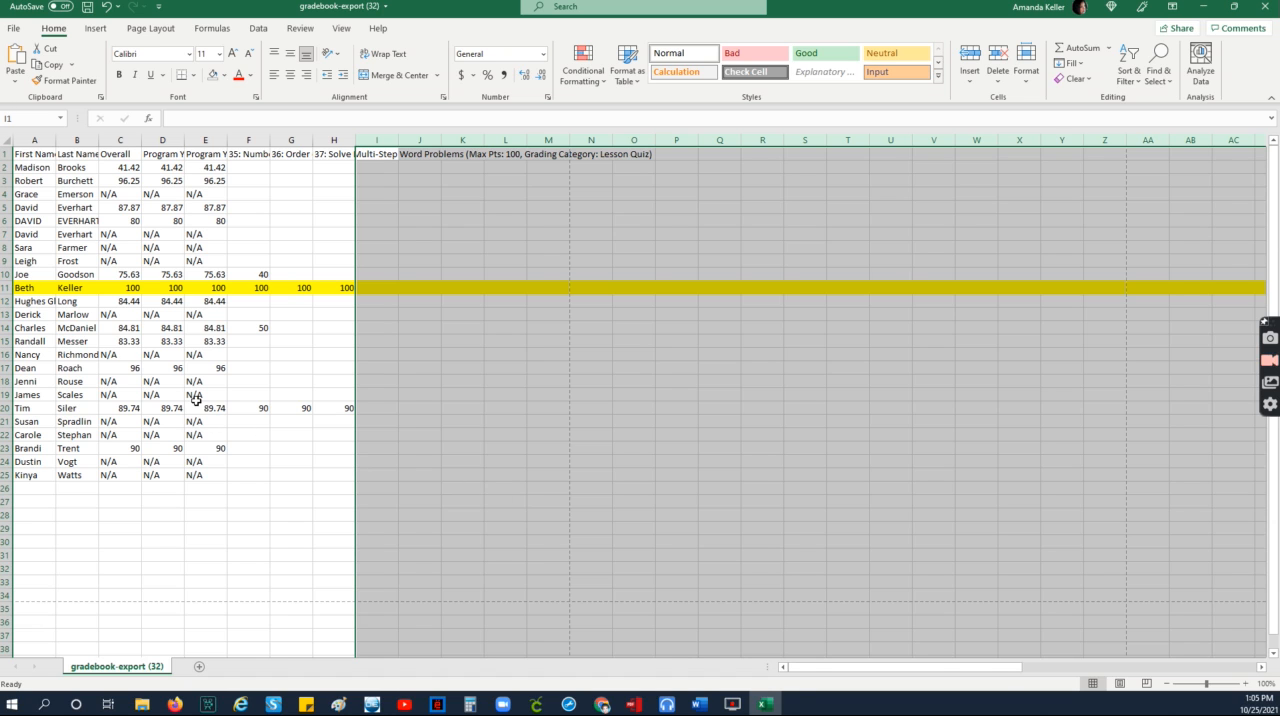
Step: Clear the student data in rows 12 to 25 and rows 2 to 10, keeping only the header and highlighted row
{"action": "left_click_drag", "start_coordinate": [30, 301], "coordinate": [324, 471]}
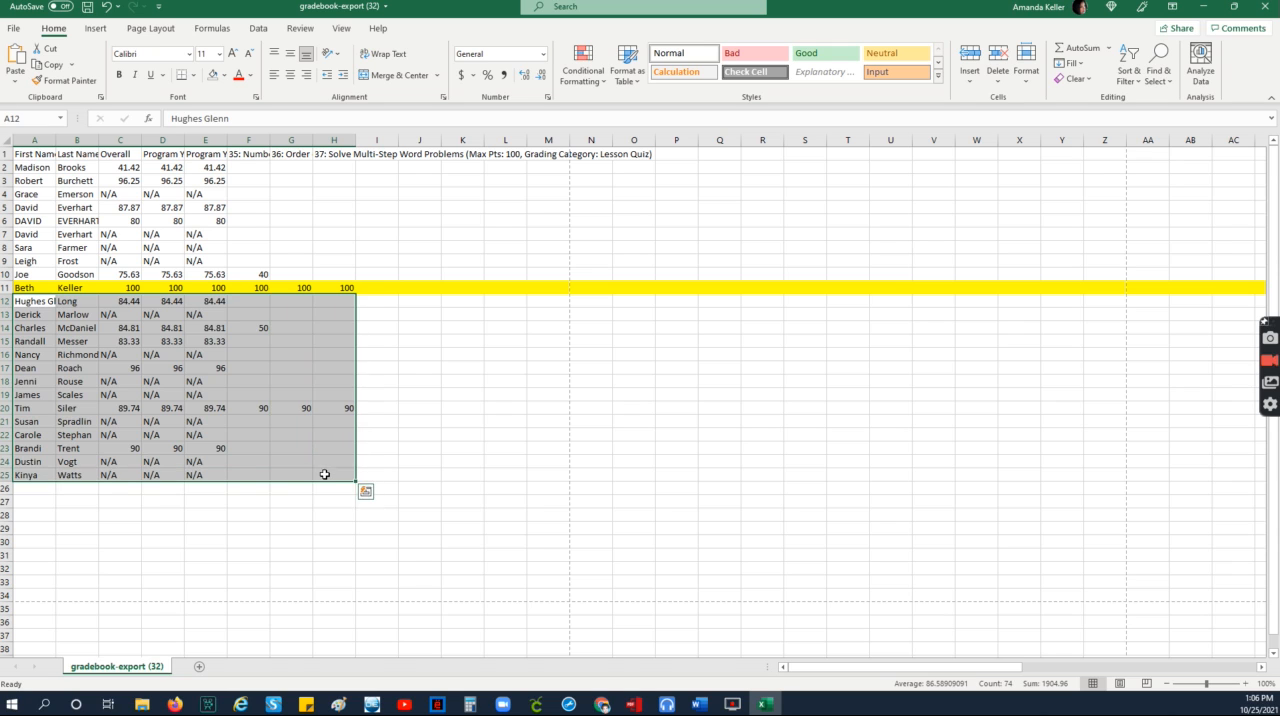
{"action": "key", "text": "Delete"}
{"action": "left_click_drag", "start_coordinate": [342, 525], "coordinate": [336, 515]}
{"action": "left_click_drag", "start_coordinate": [284, 270], "coordinate": [20, 167]}
{"action": "key", "text": "Delete"}
{"action": "left_click", "coordinate": [427, 473]}
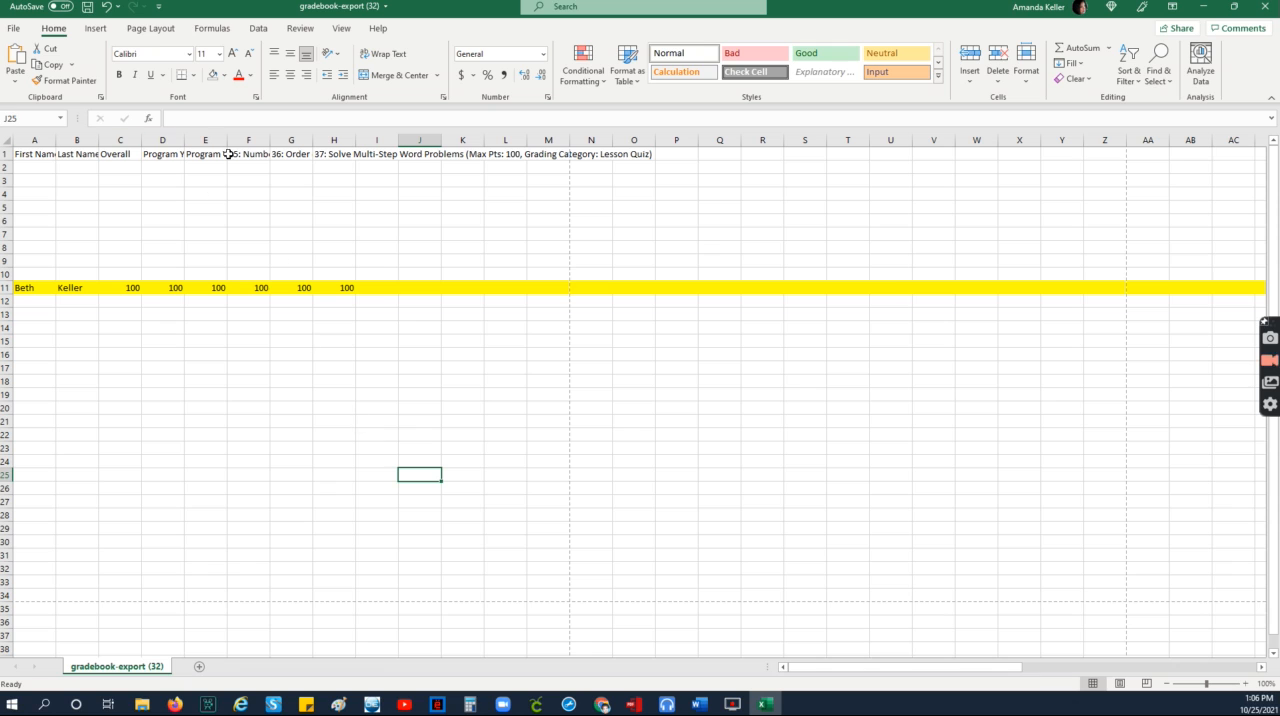
Step: Delete columns C through E, the Overall and two Program Year grade columns, keeping the three quiz columns
{"action": "left_click", "coordinate": [257, 142]}
{"action": "left_click_drag", "start_coordinate": [257, 142], "coordinate": [334, 138]}
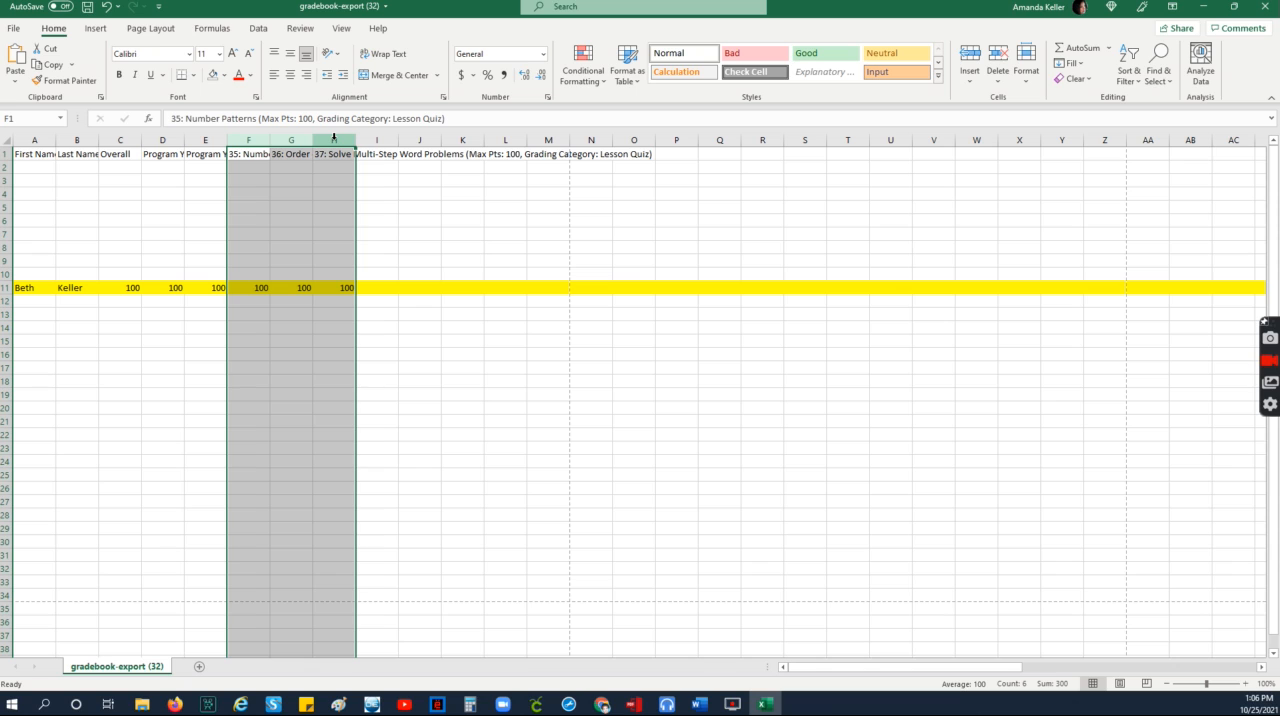
{"action": "left_click_drag", "start_coordinate": [122, 141], "coordinate": [206, 145]}
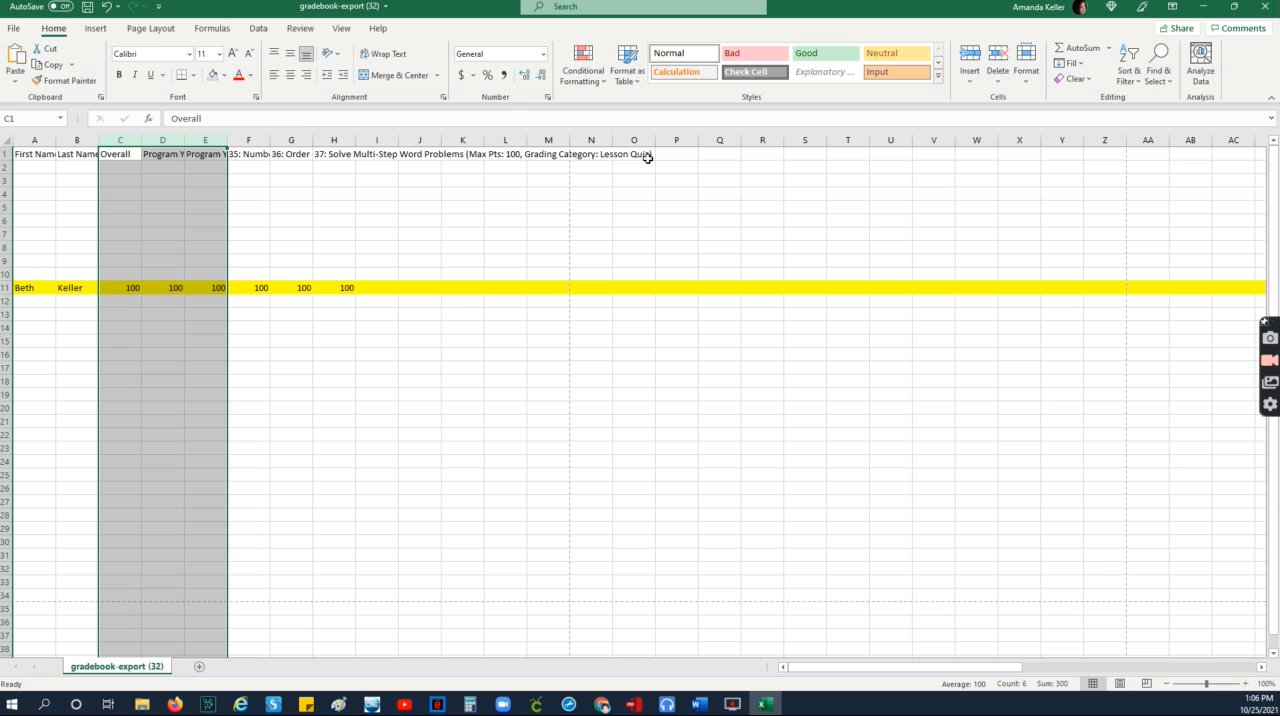
{"action": "left_click", "coordinate": [997, 72]}
{"action": "left_click", "coordinate": [1040, 137]}
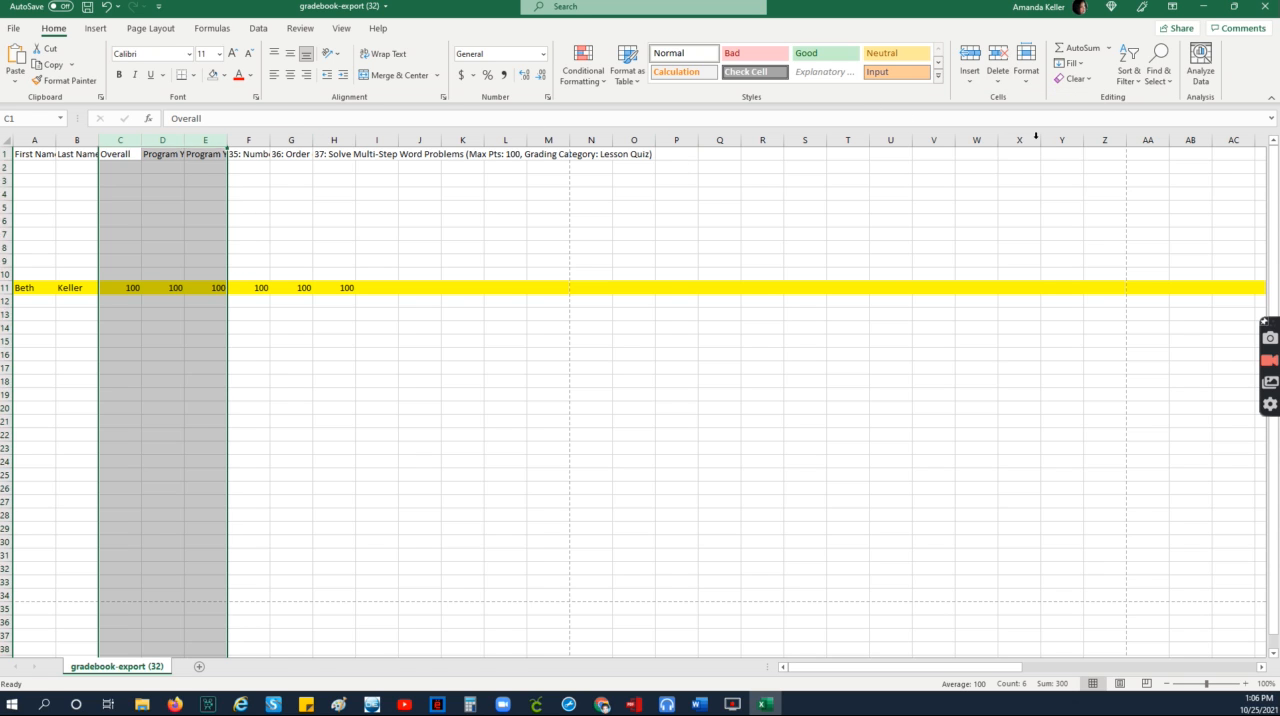
{"action": "left_click", "coordinate": [754, 378]}
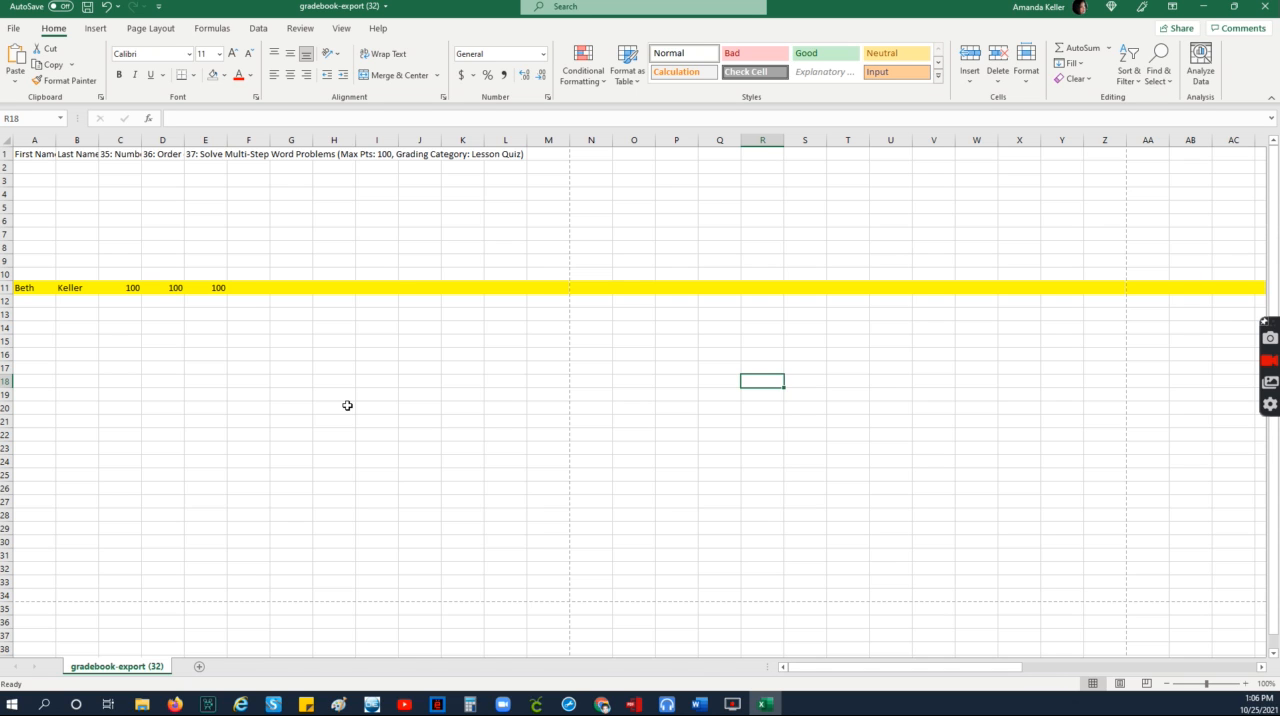
Step: Check the print preview of the reduced sheet and return to the worksheet
{"action": "key", "text": "ctrl+p"}
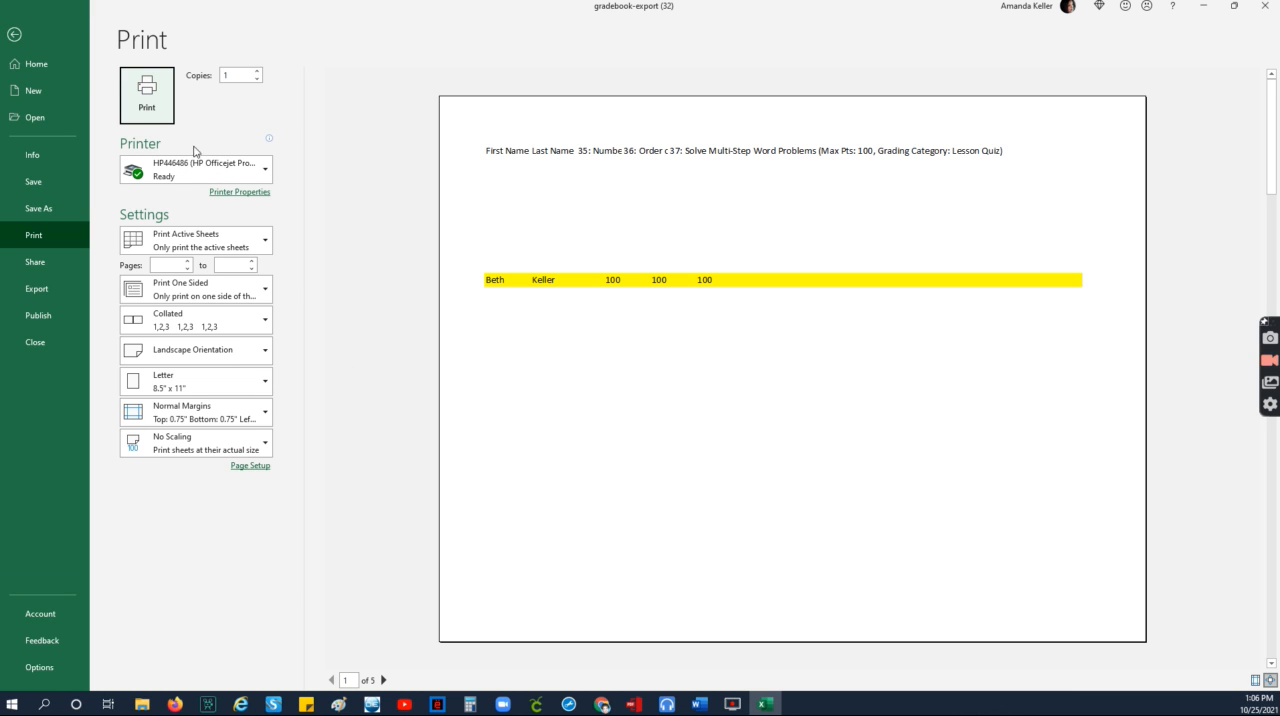
{"action": "left_click", "coordinate": [14, 35]}
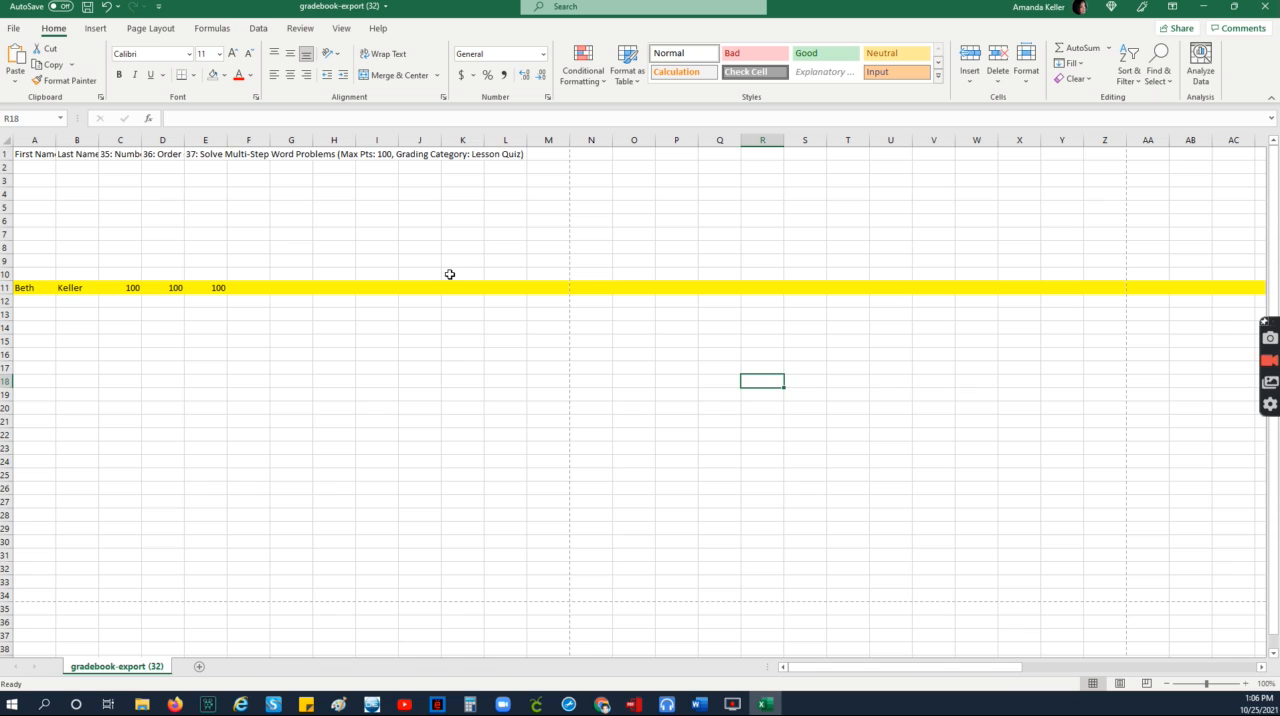